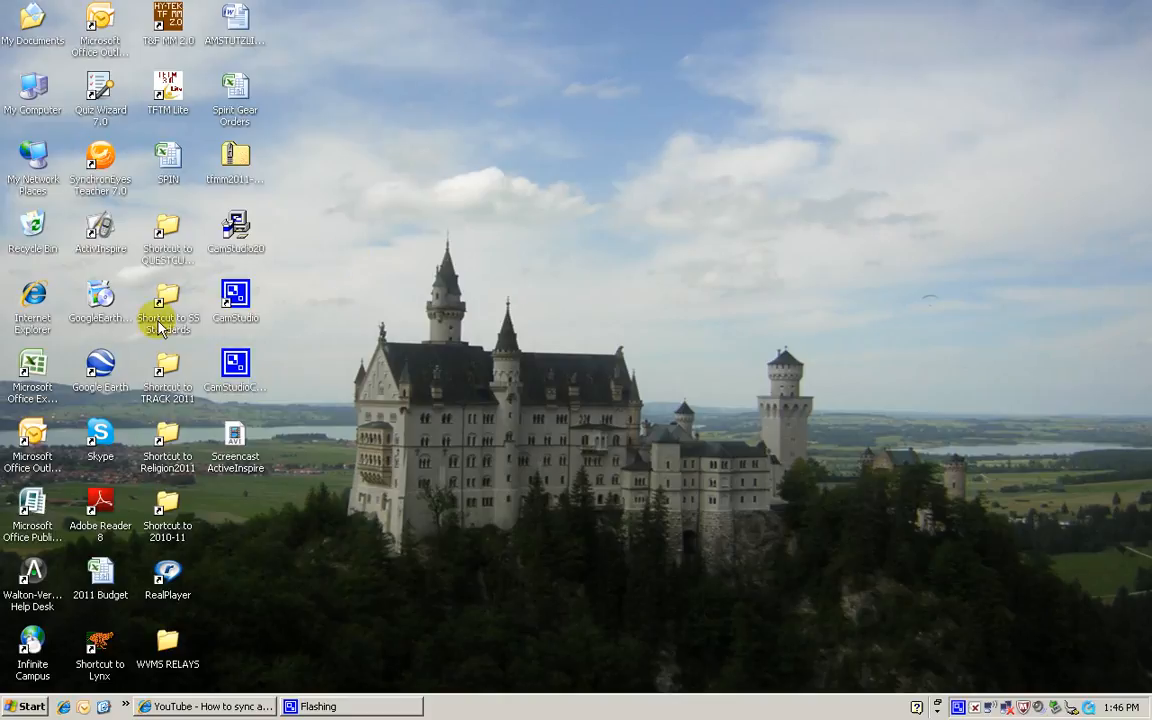
Launch ActivInspire and dismiss its startup dashboard, leaving the dashboard set to show on startup.
{"action": "double_click", "coordinate": [100, 240]}
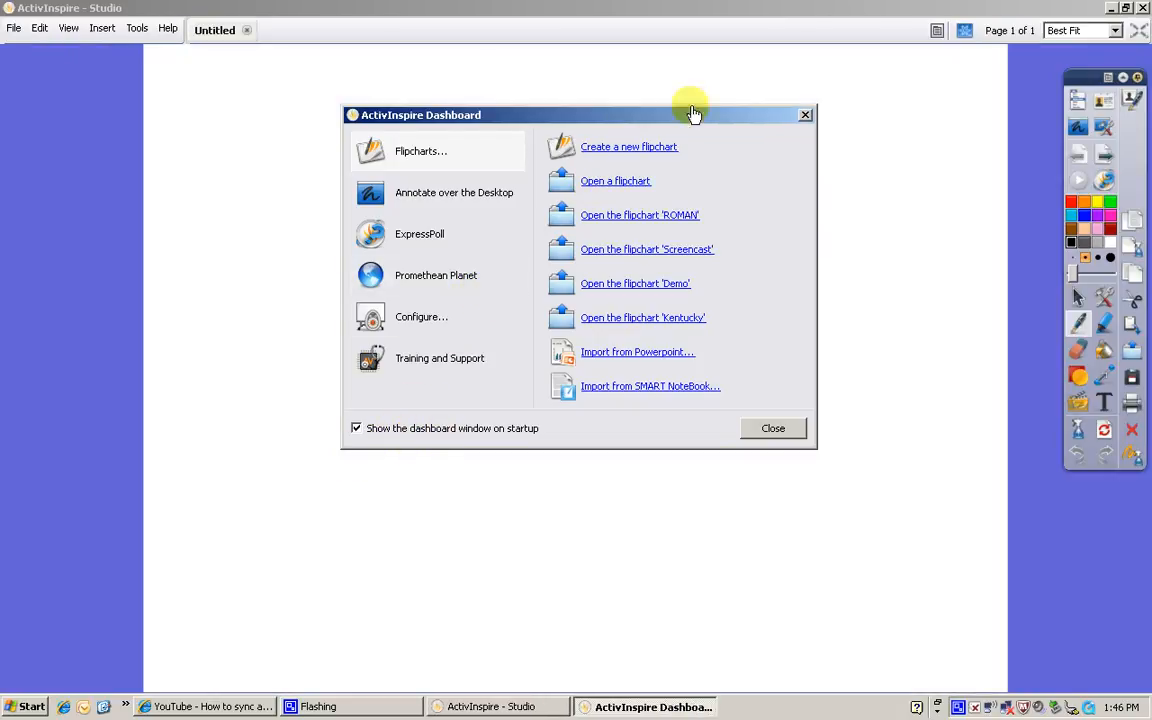
{"action": "left_click", "coordinate": [357, 429]}
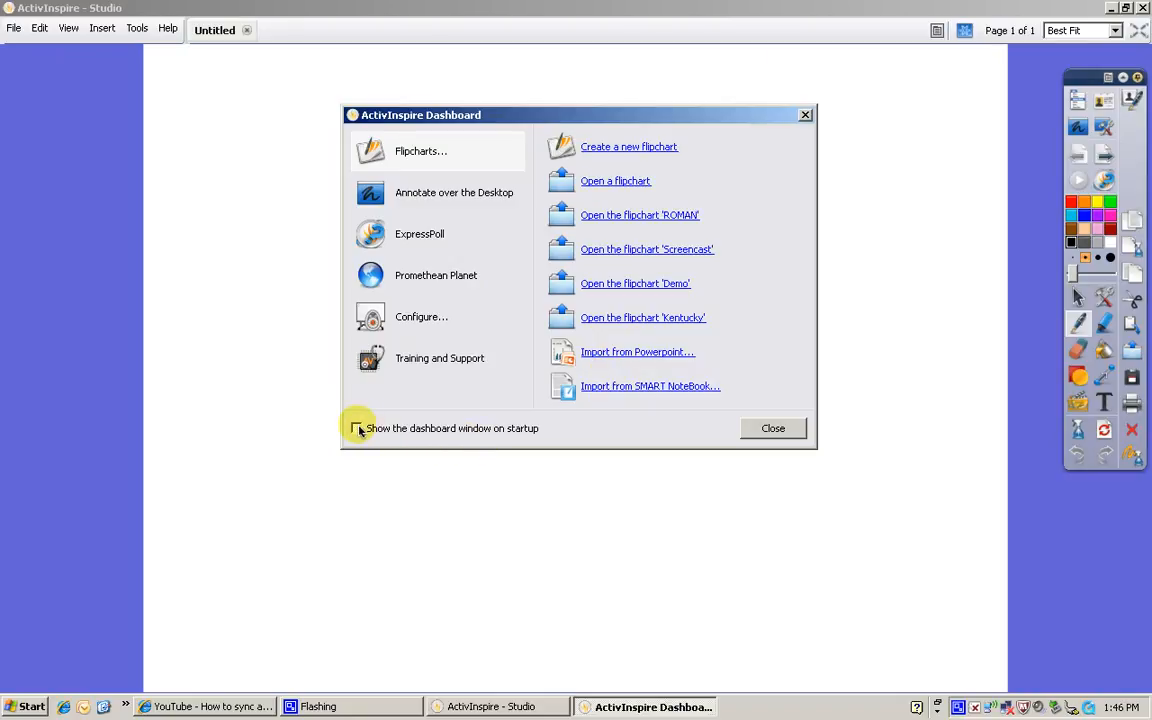
{"action": "left_click", "coordinate": [357, 429]}
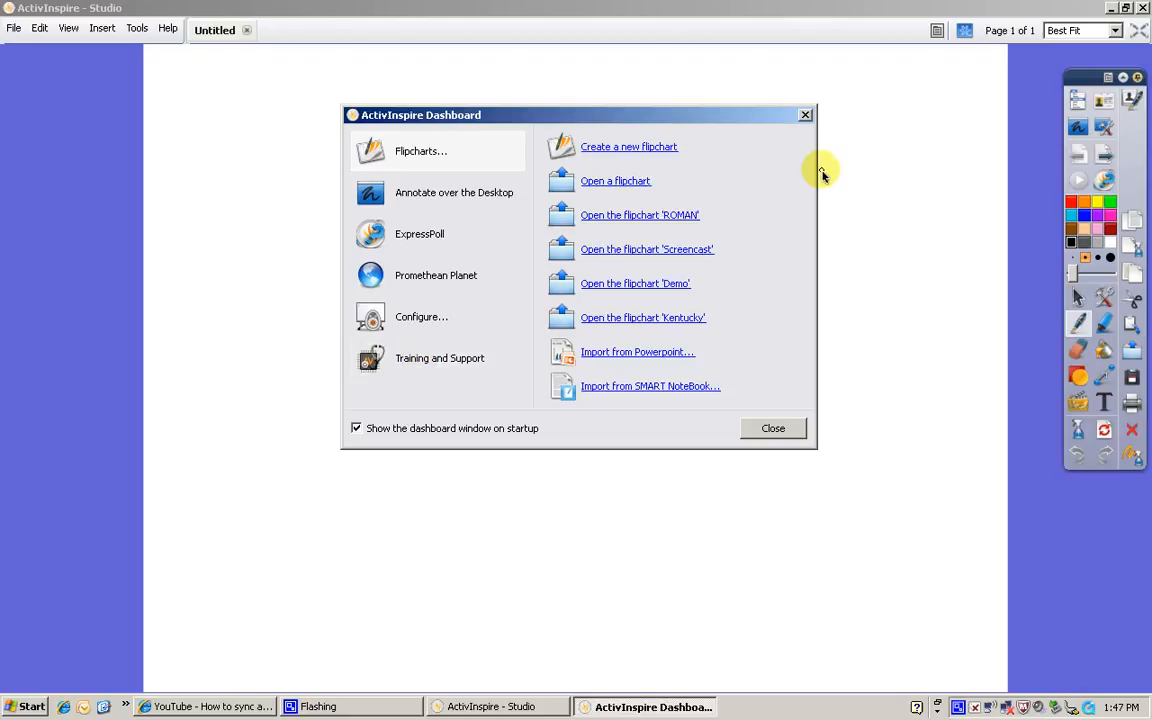
{"action": "left_click", "coordinate": [806, 116]}
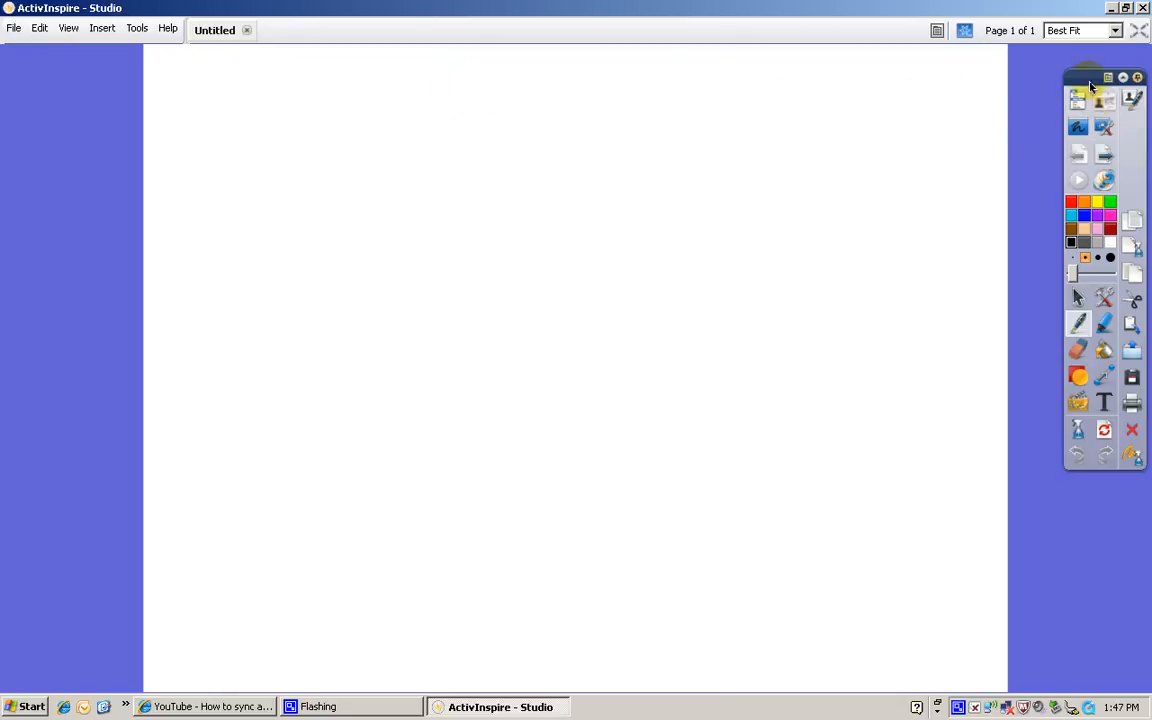
Move the main toolbox closer to the page, and roll it up to view its main menu before expanding it again.
{"action": "left_click_drag", "start_coordinate": [1088, 78], "coordinate": [1052, 81]}
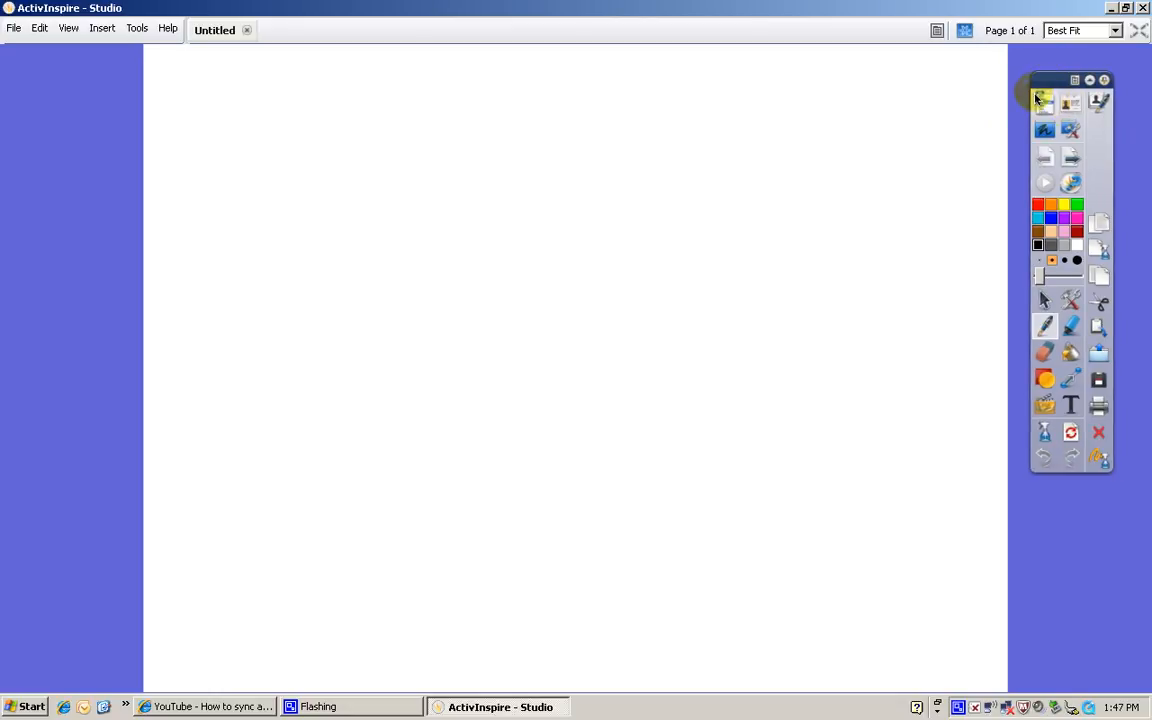
{"action": "left_click", "coordinate": [1089, 80]}
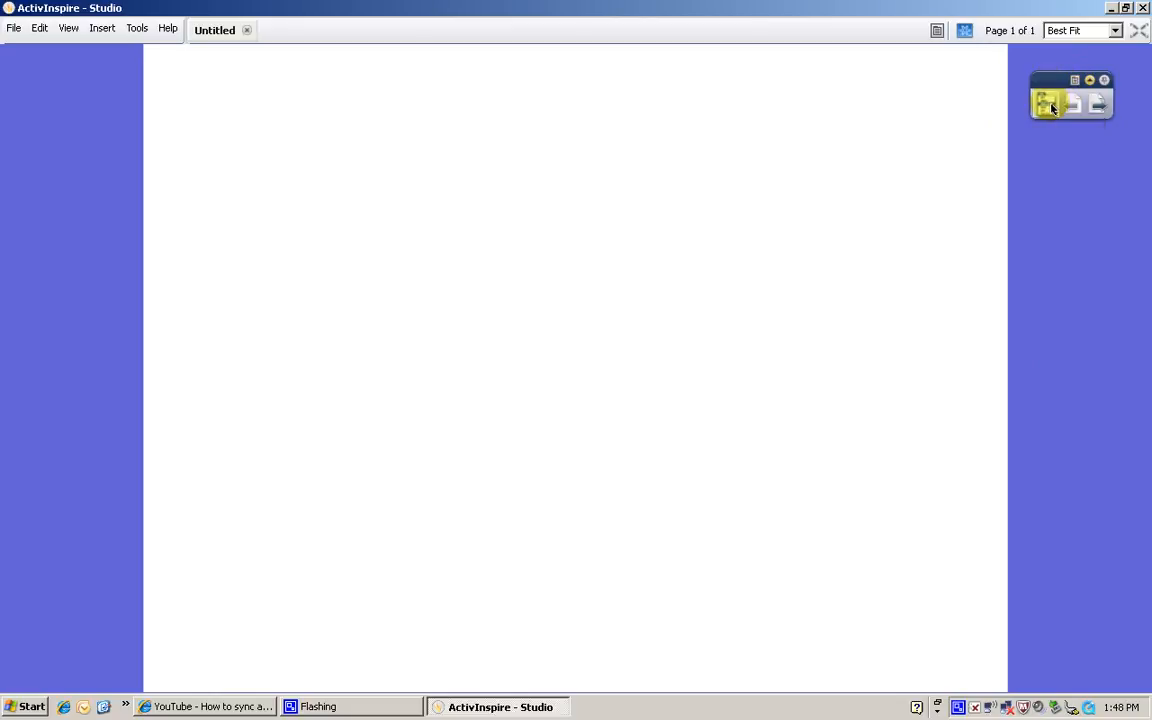
{"action": "left_click", "coordinate": [1050, 106]}
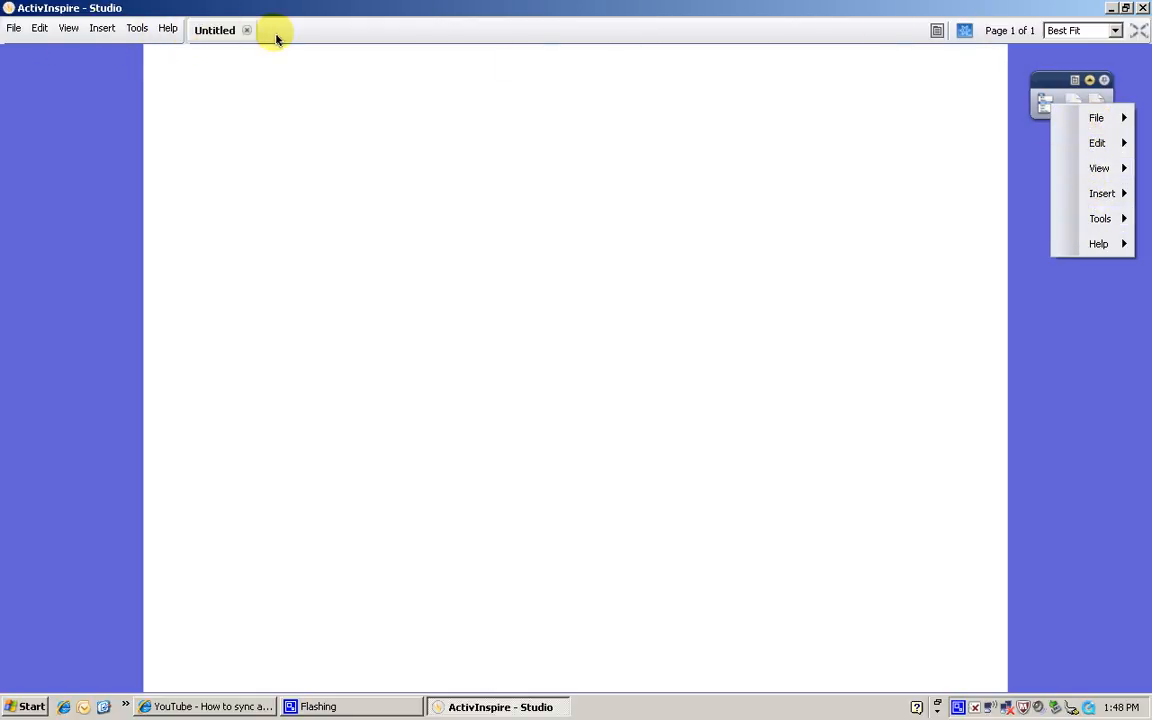
{"action": "left_click", "coordinate": [1054, 88]}
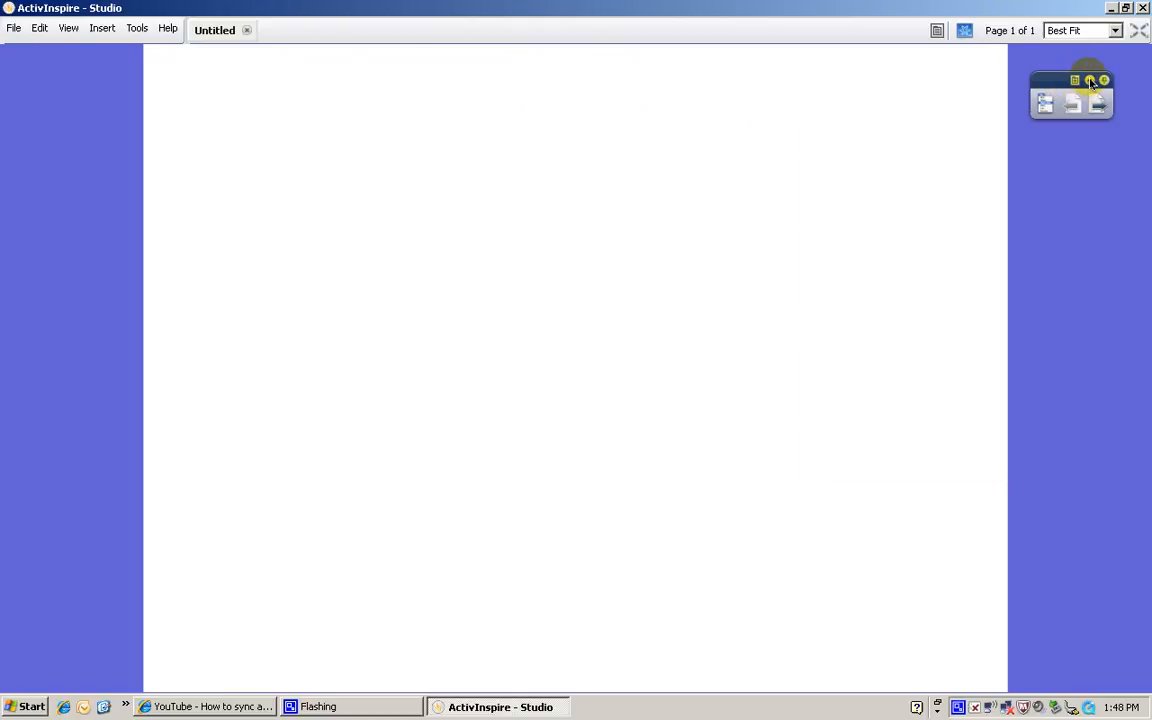
{"action": "left_click", "coordinate": [1090, 82]}
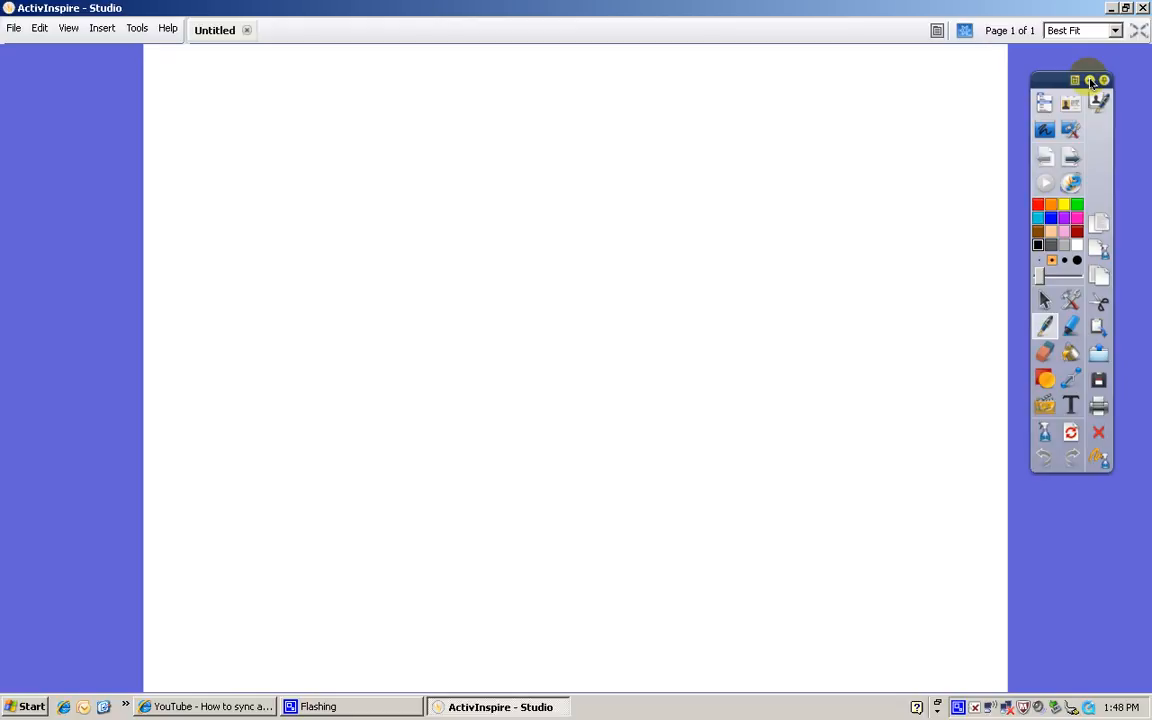
Start annotating over the desktop and open the Religion Test document from the Religion2011 folder in a maximized Word window.
{"action": "left_click", "coordinate": [1045, 131]}
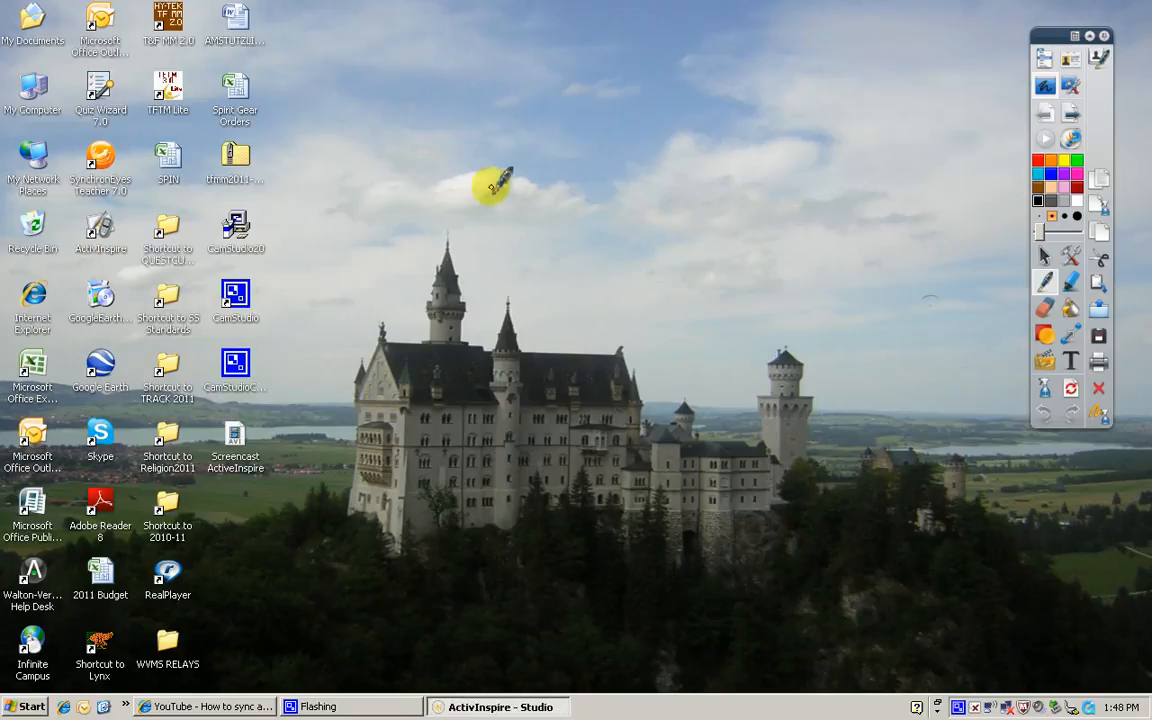
{"action": "left_click", "coordinate": [1045, 257]}
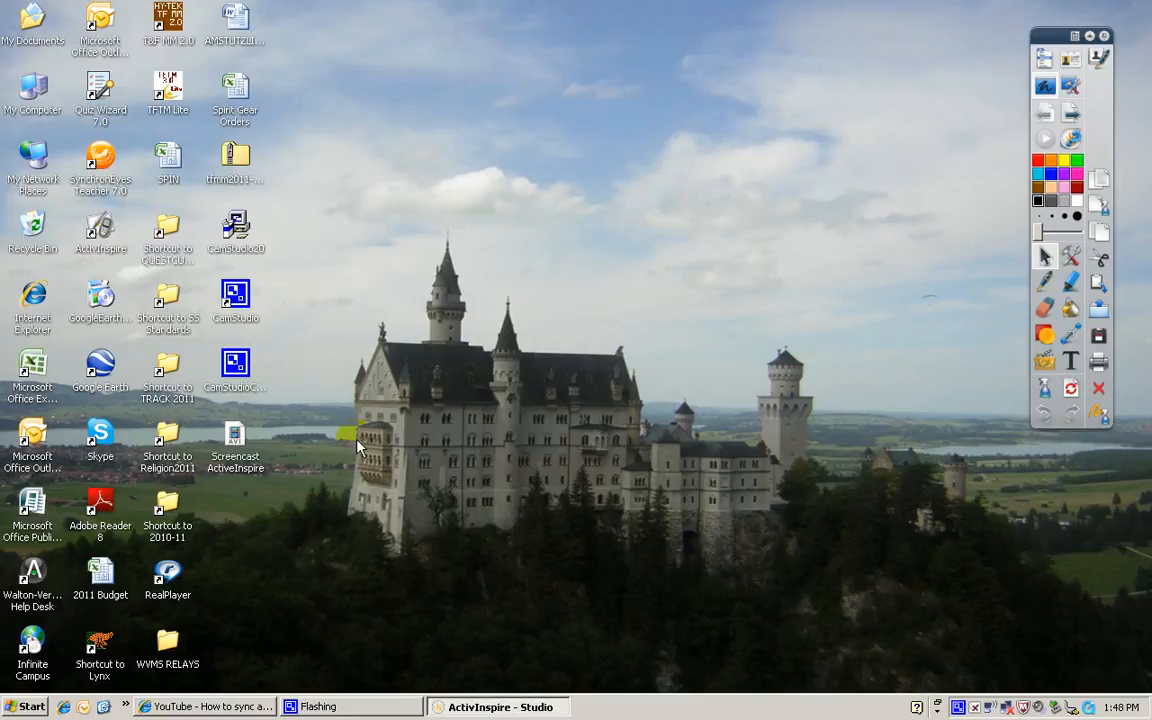
{"action": "double_click", "coordinate": [166, 432]}
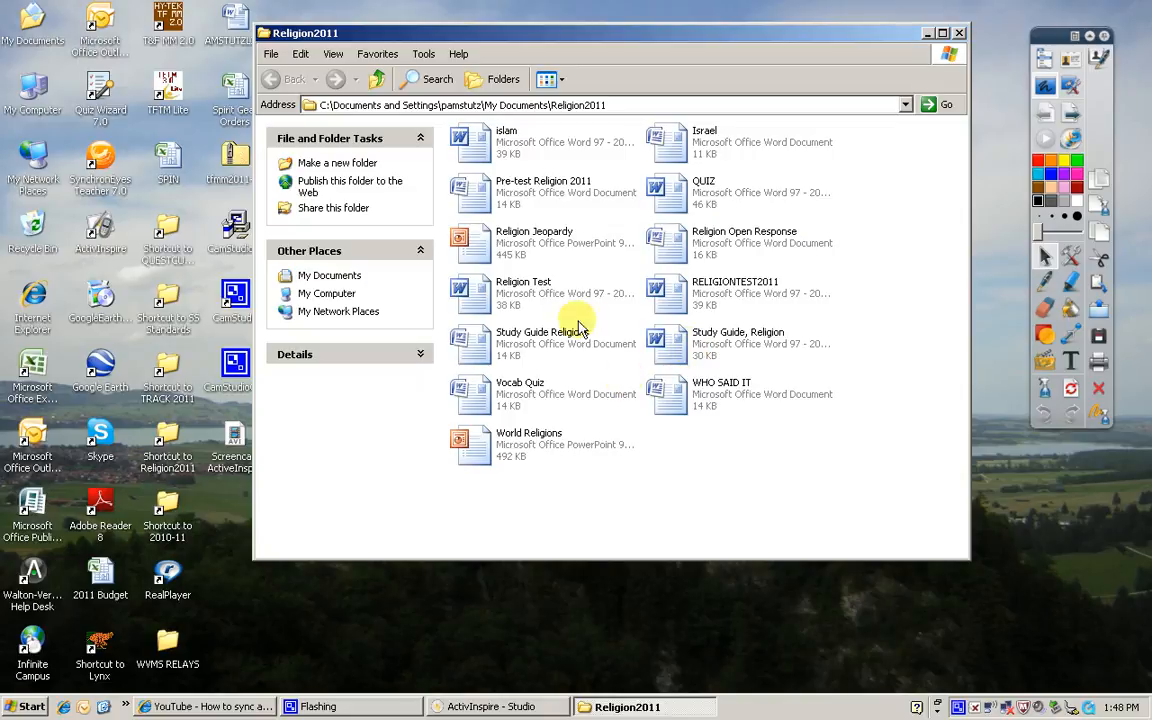
{"action": "left_click", "coordinate": [548, 285]}
{"action": "double_click", "coordinate": [548, 285]}
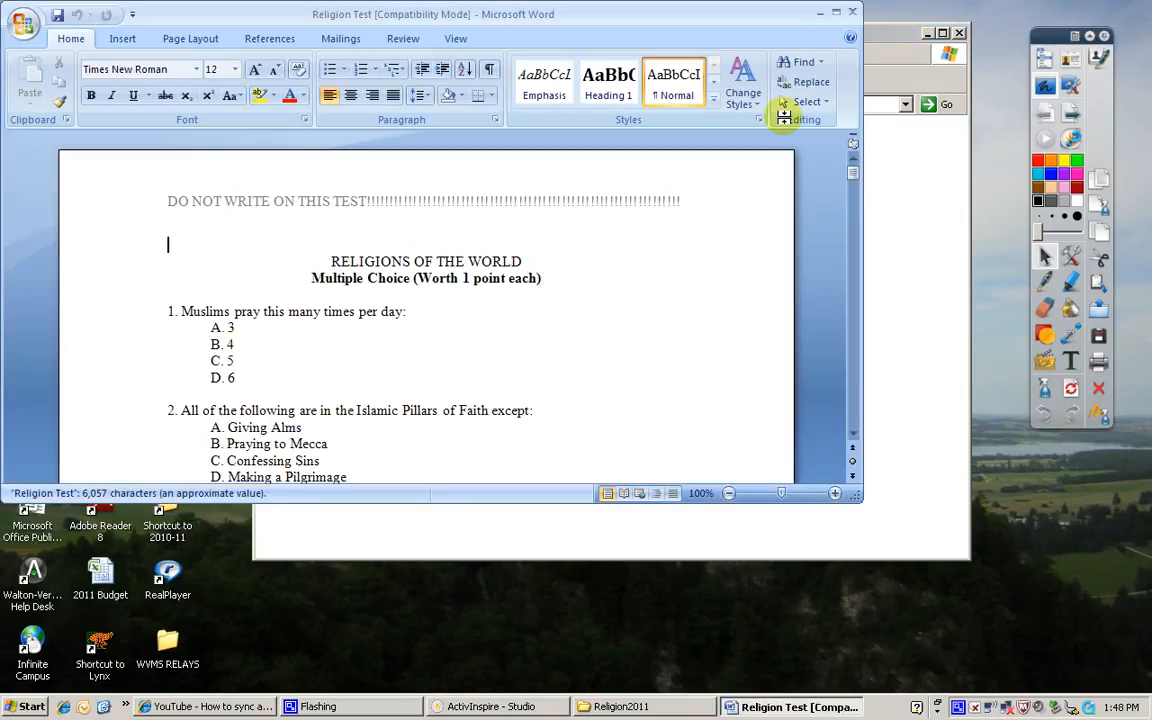
{"action": "left_click", "coordinate": [836, 14]}
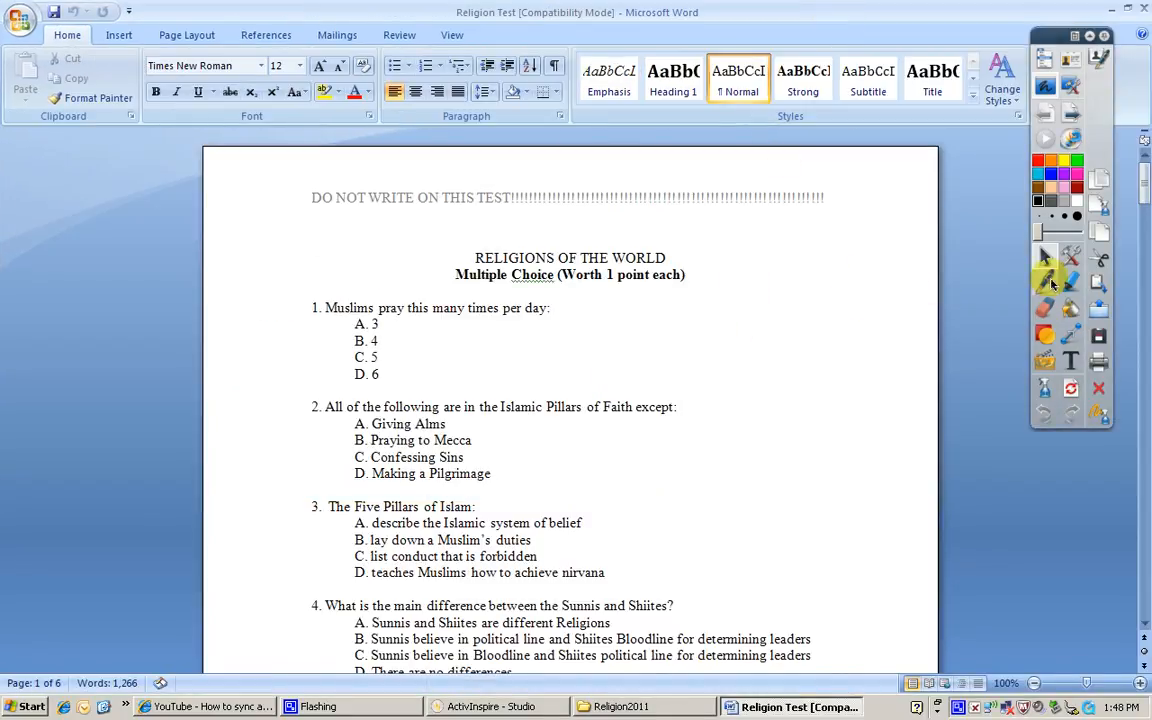
Draw a black check mark beside question 1's answers, highlight question 2's answer "D. Making a Pilgrimage" in yellow, and leave desktop annotation.
{"action": "left_click", "coordinate": [1045, 283]}
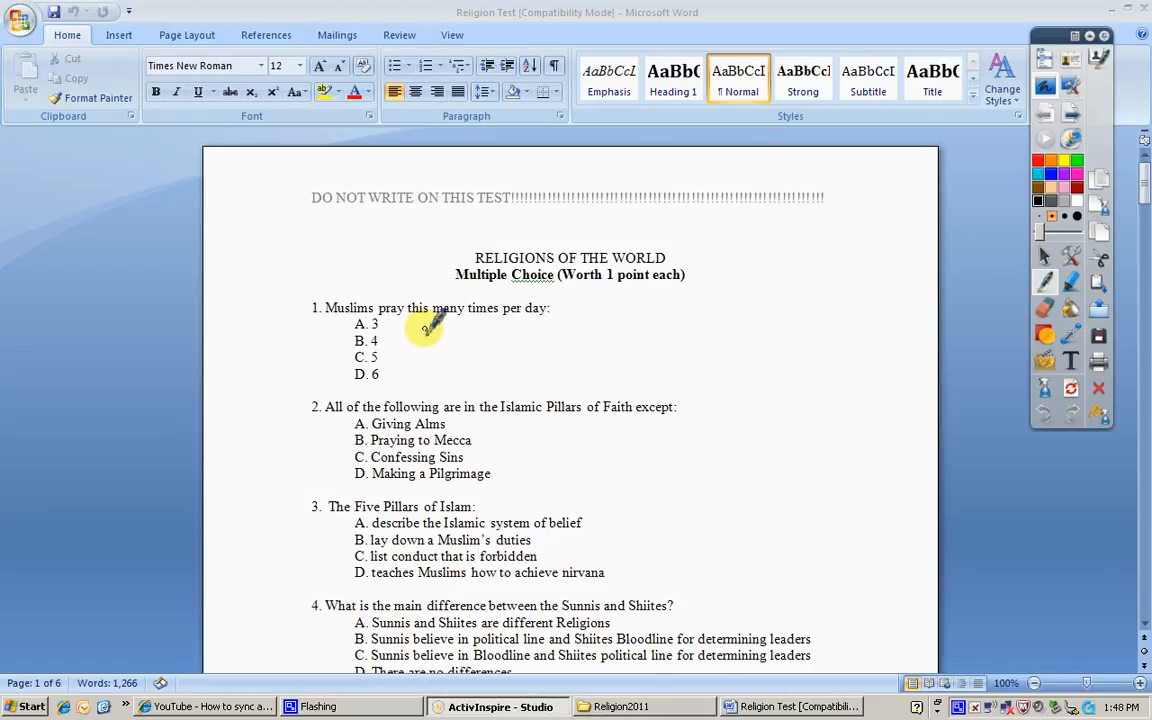
{"action": "left_click_drag", "start_coordinate": [393, 331], "coordinate": [486, 250]}
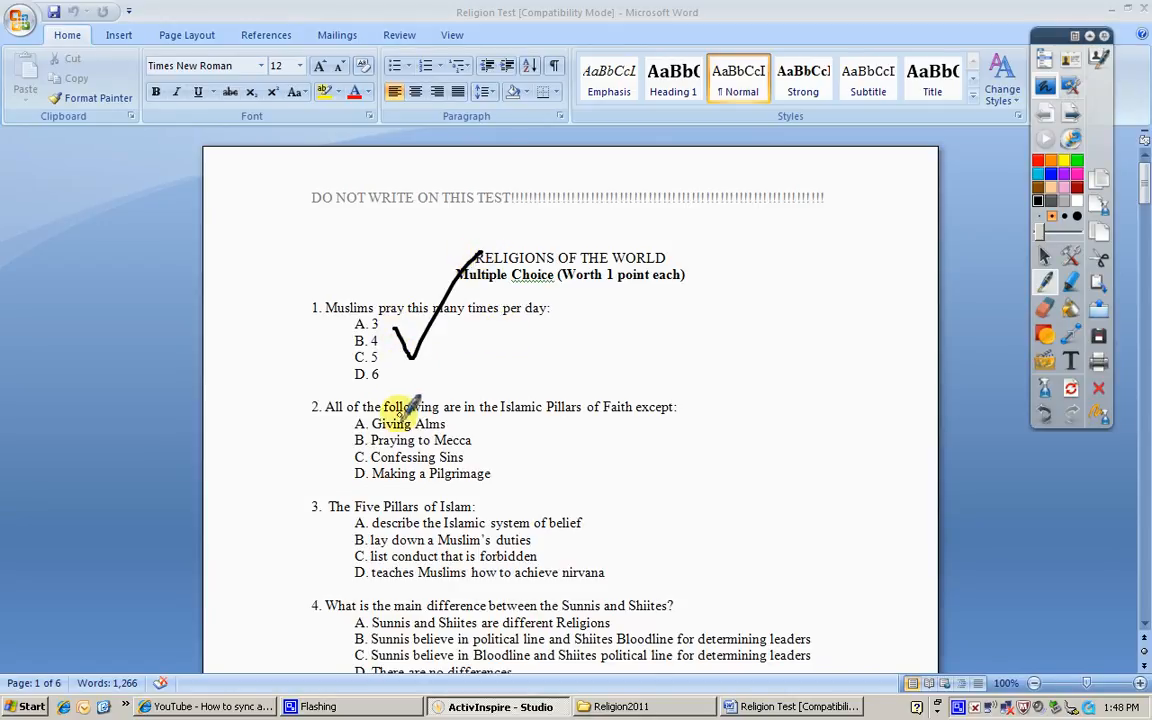
{"action": "left_click", "coordinate": [1071, 285]}
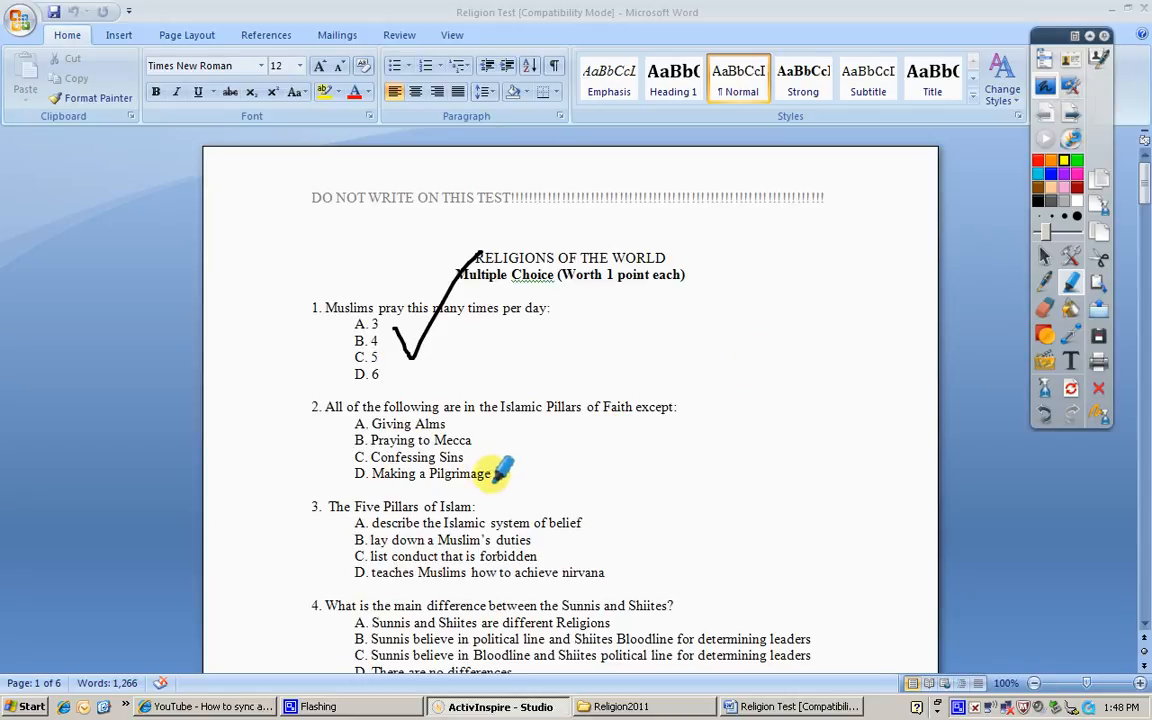
{"action": "left_click_drag", "start_coordinate": [504, 475], "coordinate": [360, 477]}
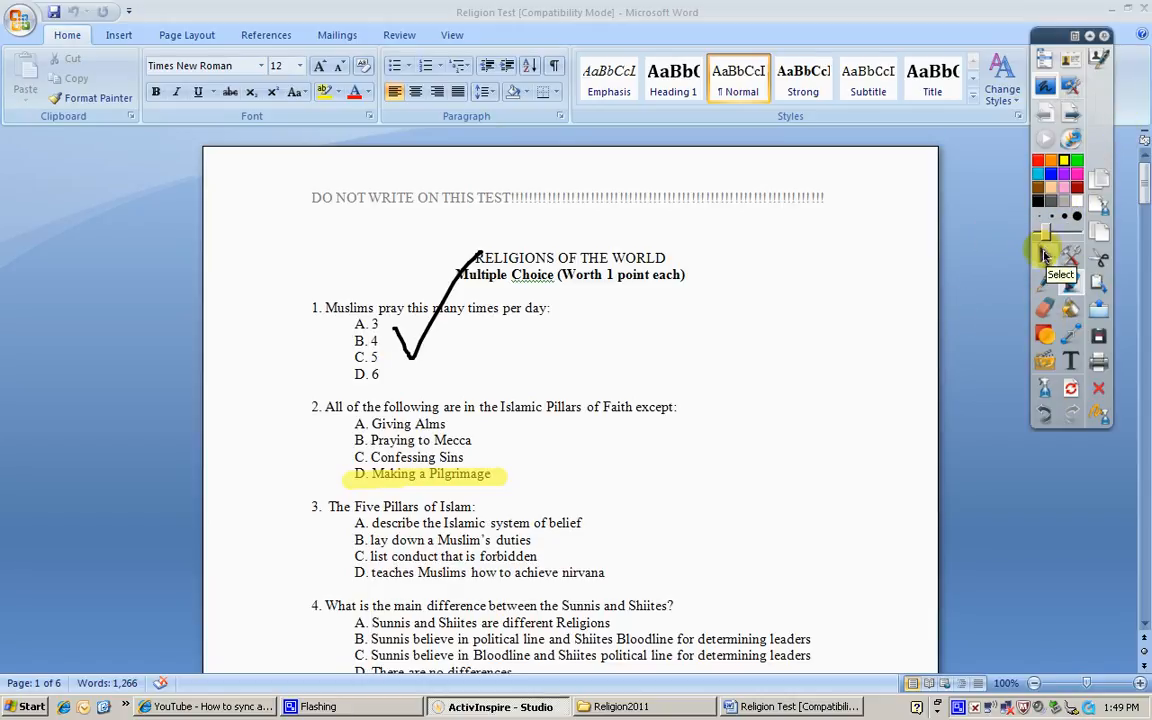
{"action": "left_click", "coordinate": [1043, 256]}
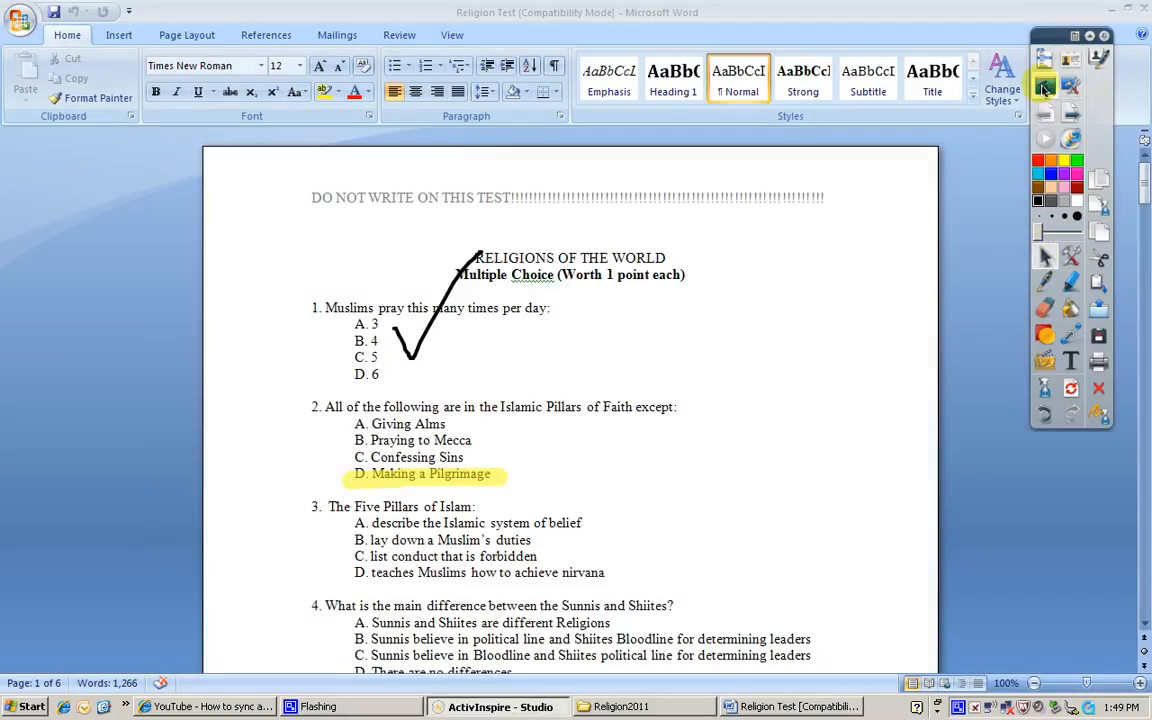
{"action": "left_click", "coordinate": [1043, 88]}
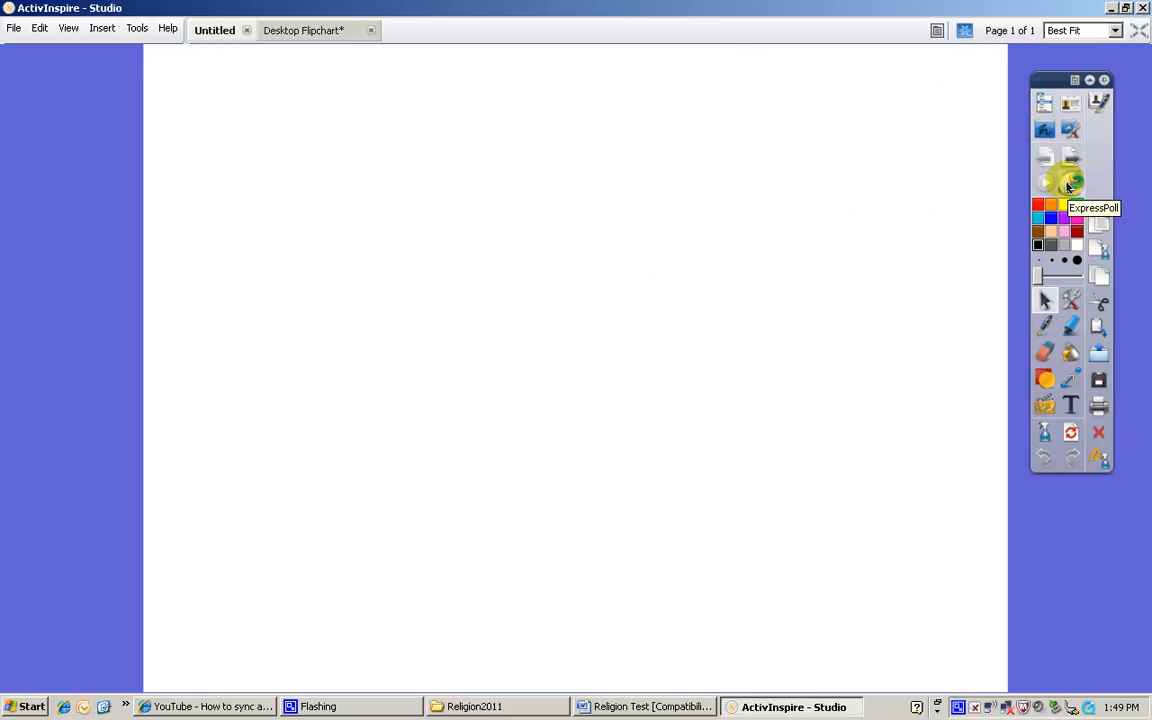
Examine the question types offered by ExpressPoll, try moving its wheel off the page, and close it.
{"action": "left_click", "coordinate": [1068, 186]}
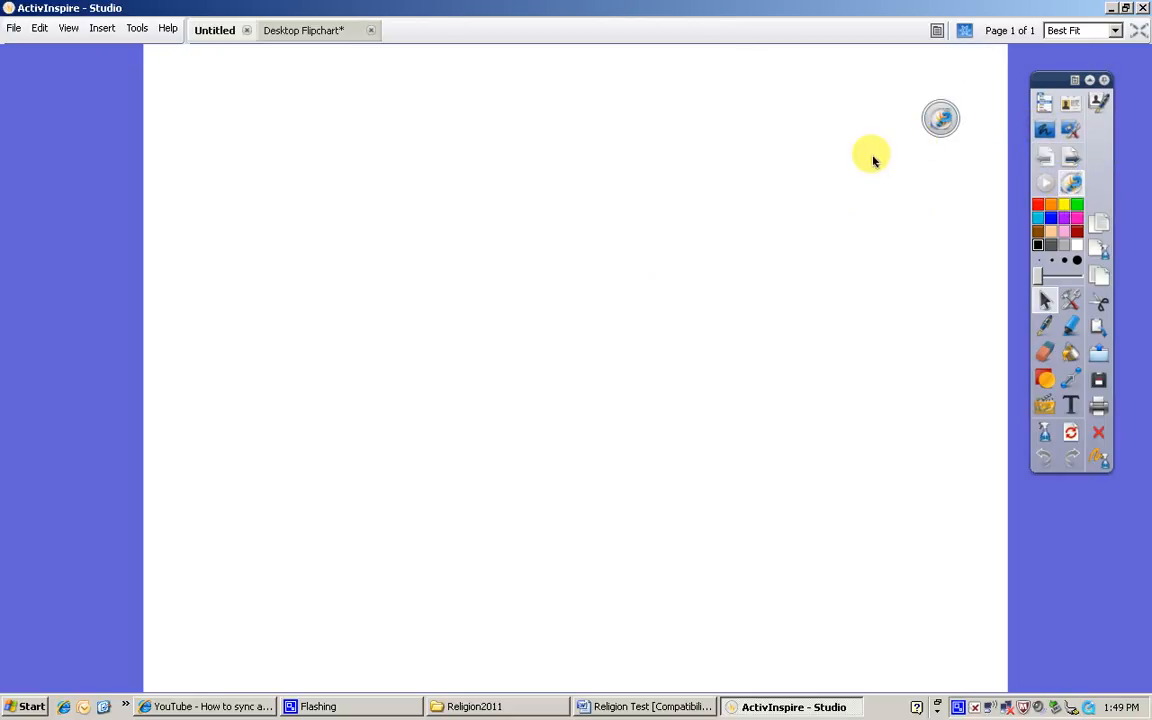
{"action": "left_click", "coordinate": [940, 118]}
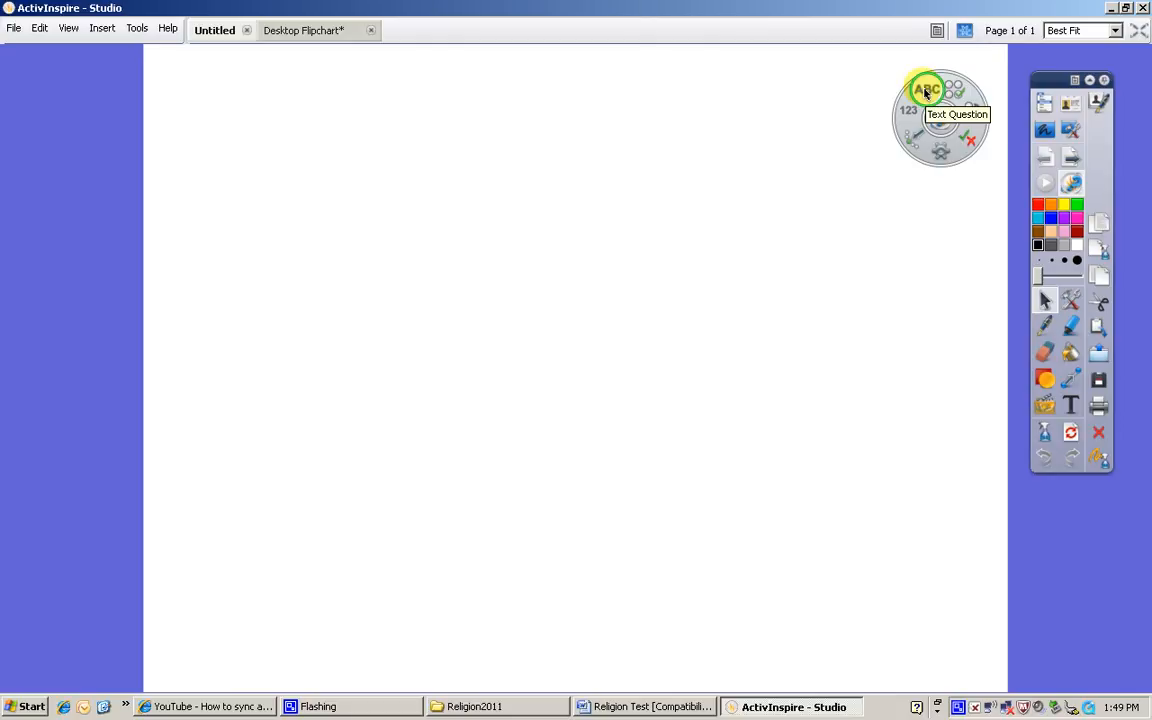
{"action": "mouse_move", "coordinate": [950, 100]}
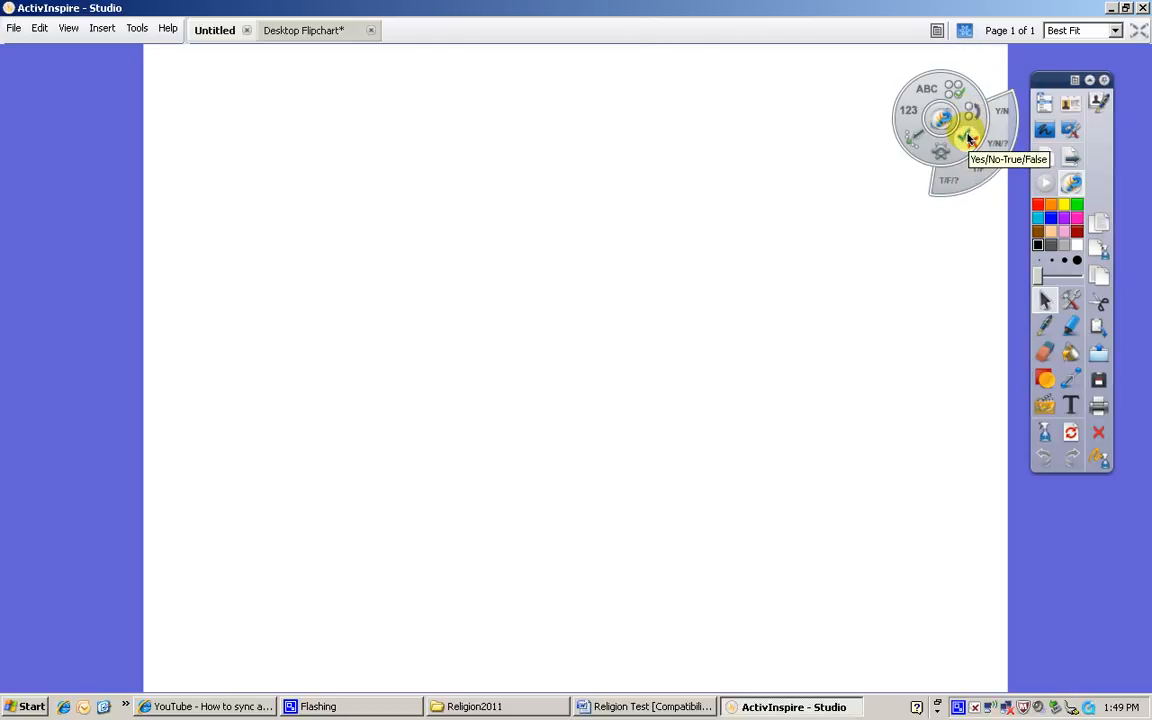
{"action": "mouse_move", "coordinate": [939, 155]}
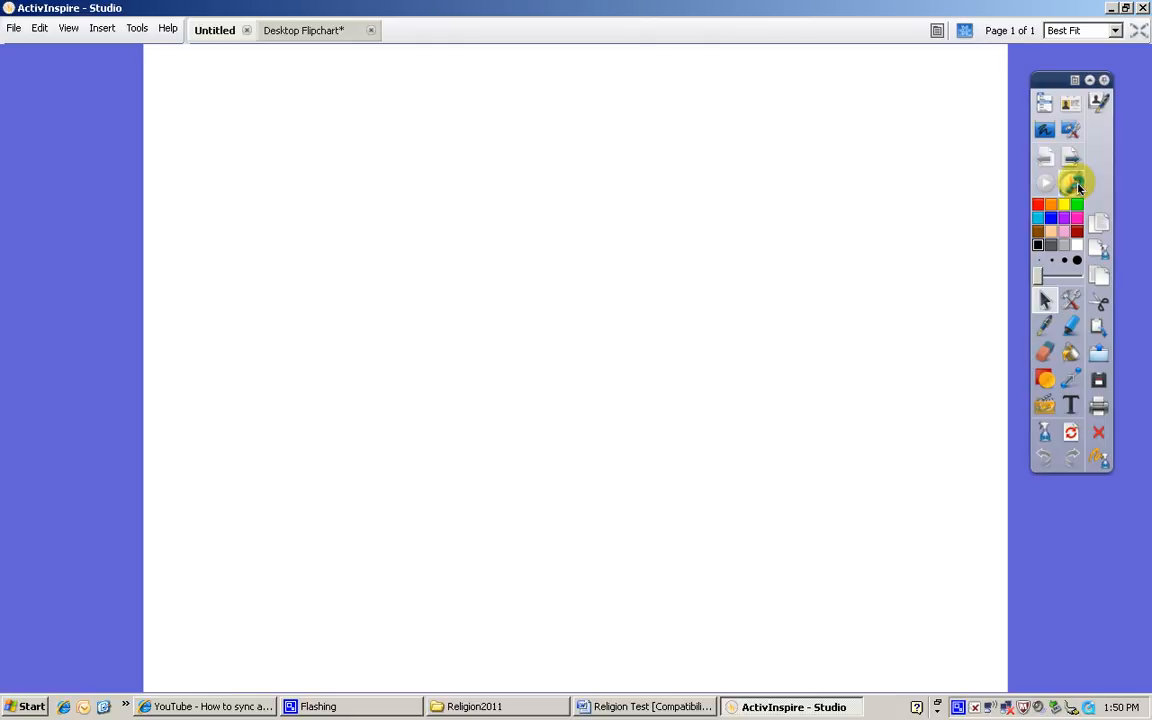
{"action": "left_click", "coordinate": [1074, 184]}
{"action": "left_click_drag", "start_coordinate": [950, 203], "coordinate": [1095, 617]}
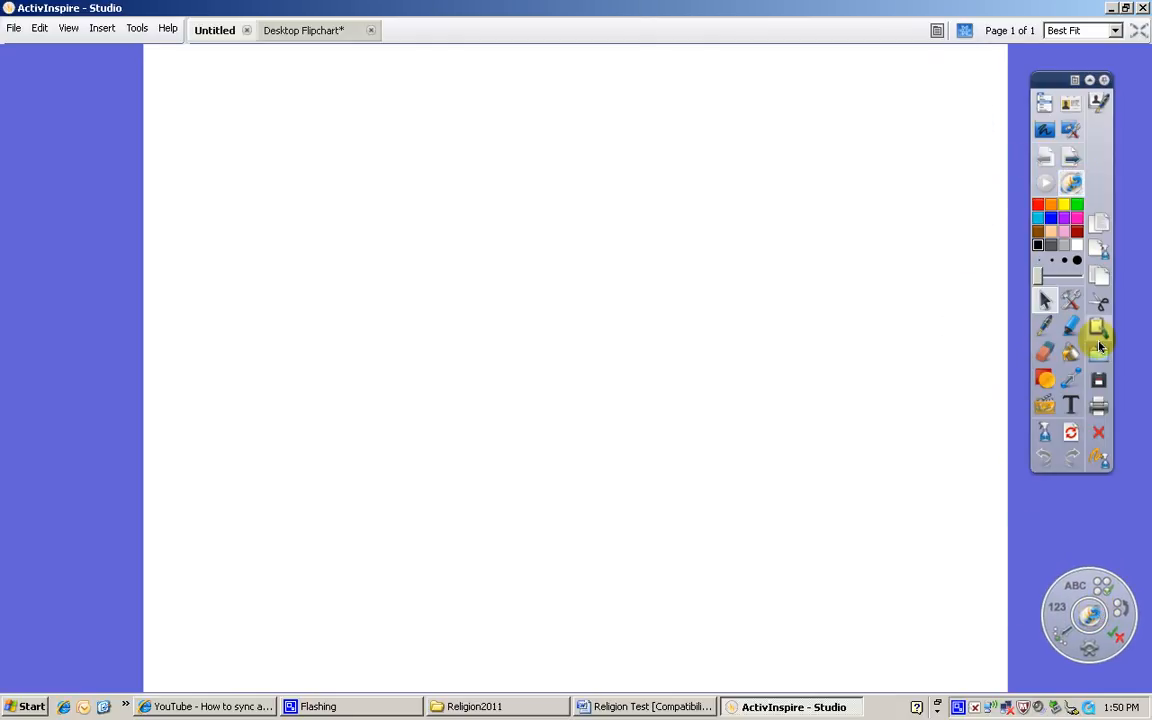
{"action": "left_click", "coordinate": [1072, 184]}
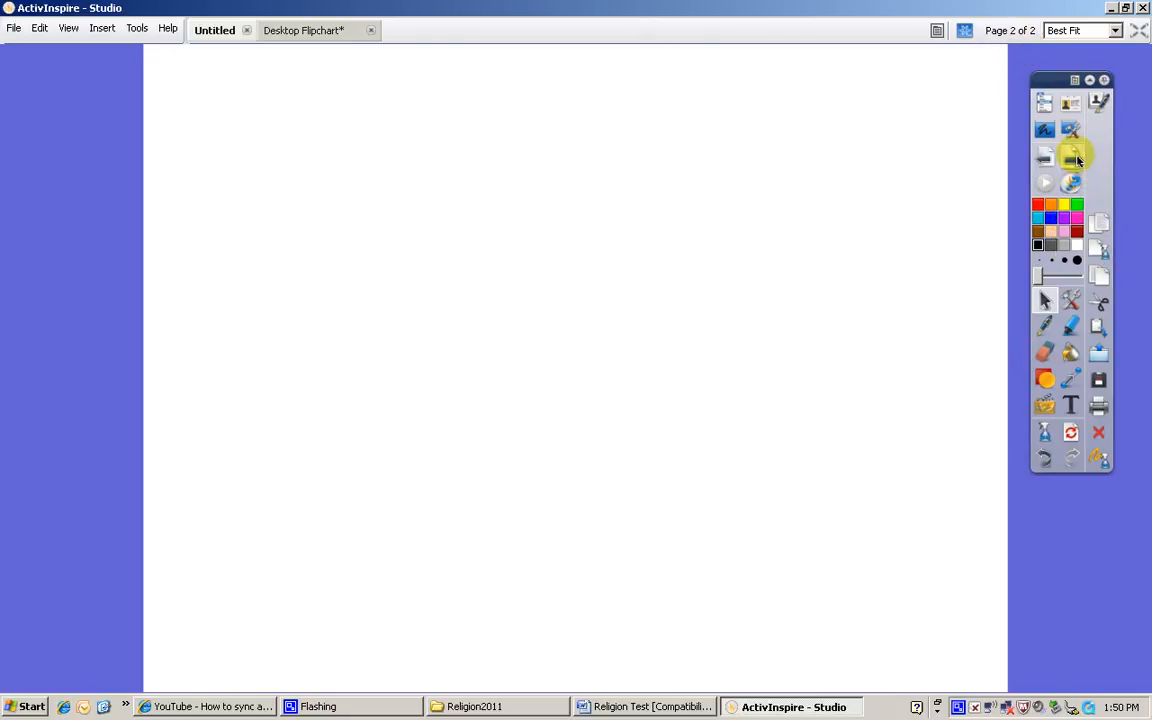
Return to the first flipchart page and insert a text box near its upper edge, widened across most of the page.
{"action": "left_click", "coordinate": [1046, 157]}
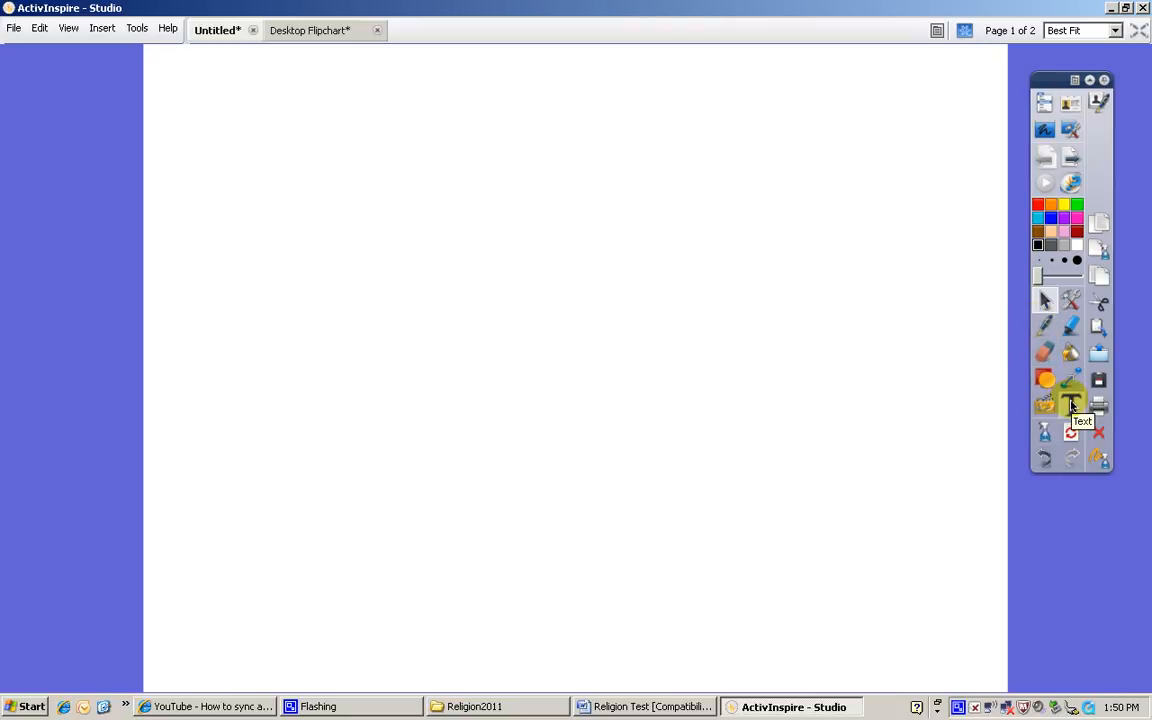
{"action": "left_click", "coordinate": [1071, 403]}
{"action": "left_click", "coordinate": [233, 132]}
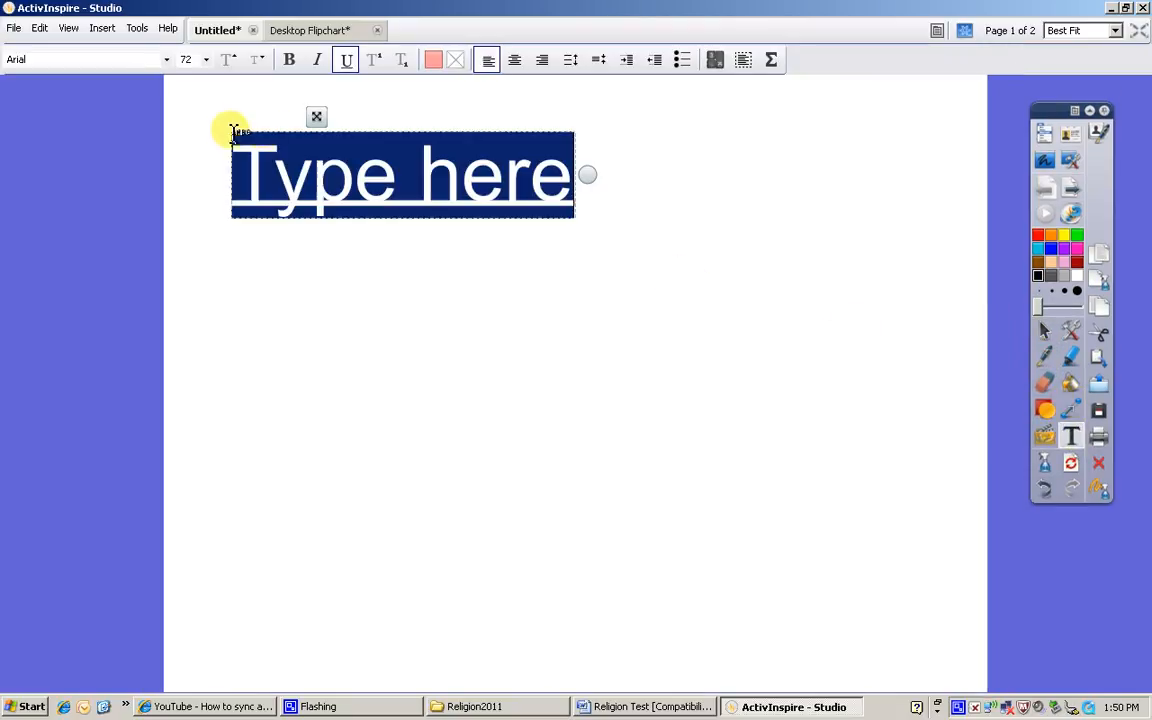
{"action": "left_click_drag", "start_coordinate": [591, 174], "coordinate": [963, 138]}
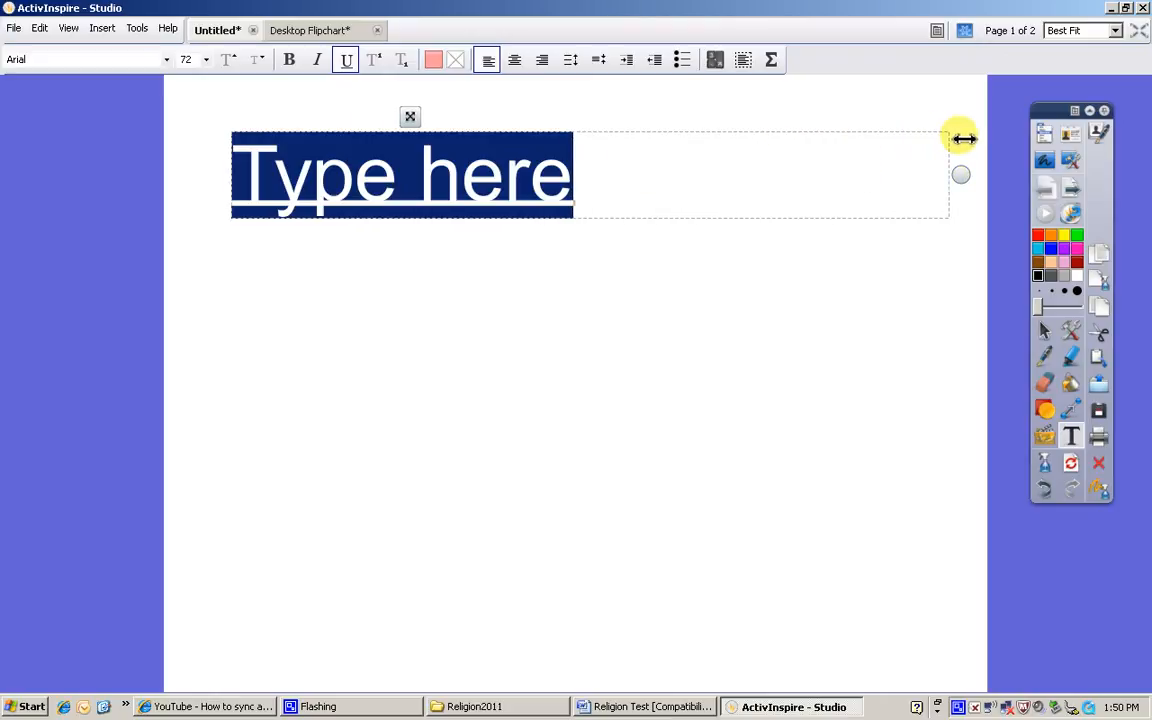
Enter "Screencast Presentation" as the text in the new text box, correcting the misspelled second word.
{"action": "type", "text": "Scree"}
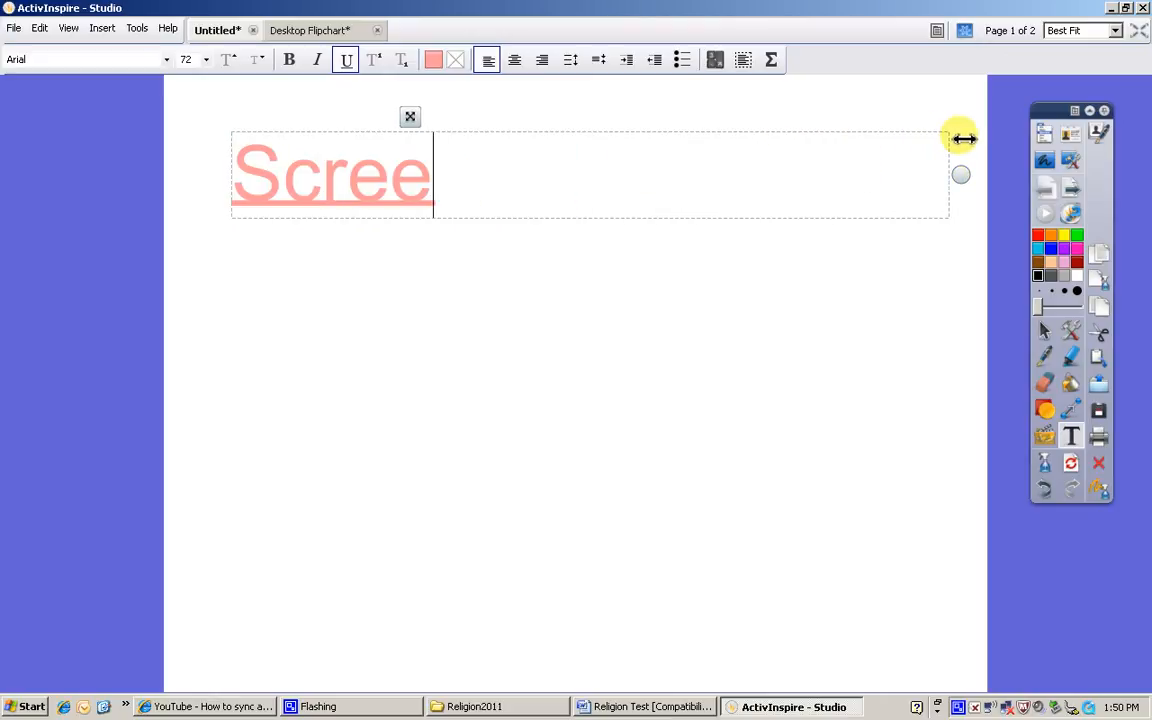
{"action": "type", "text": "ncast Pre"}
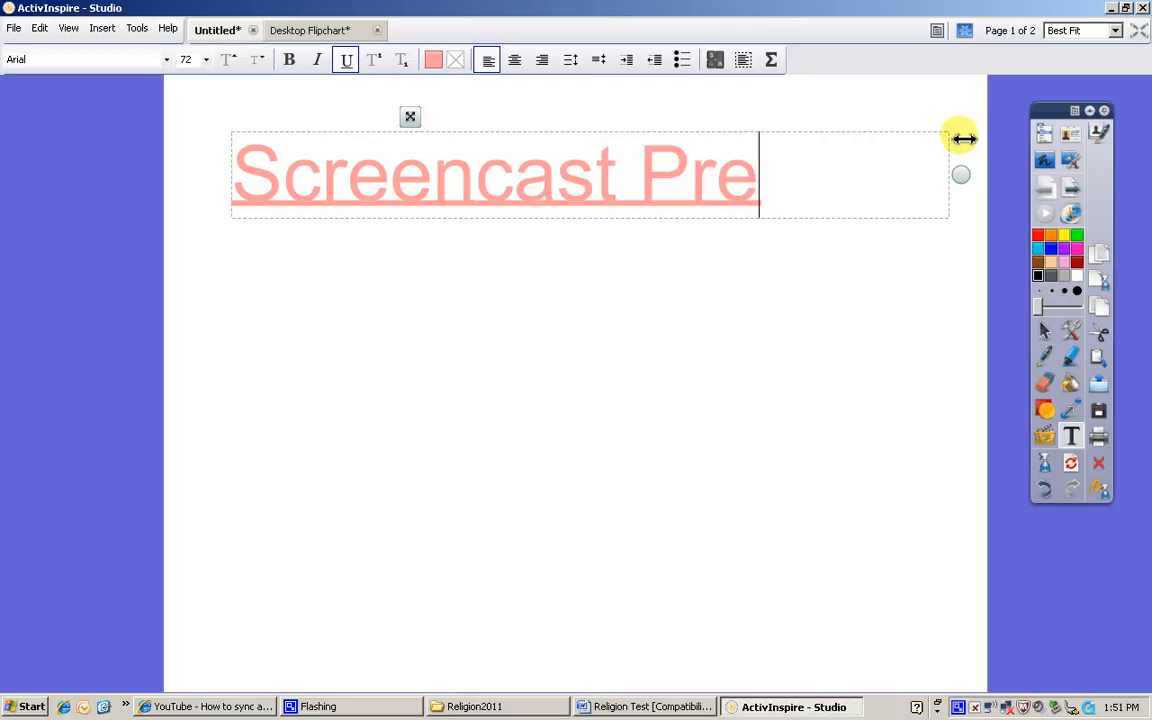
{"action": "type", "text": "nsentation"}
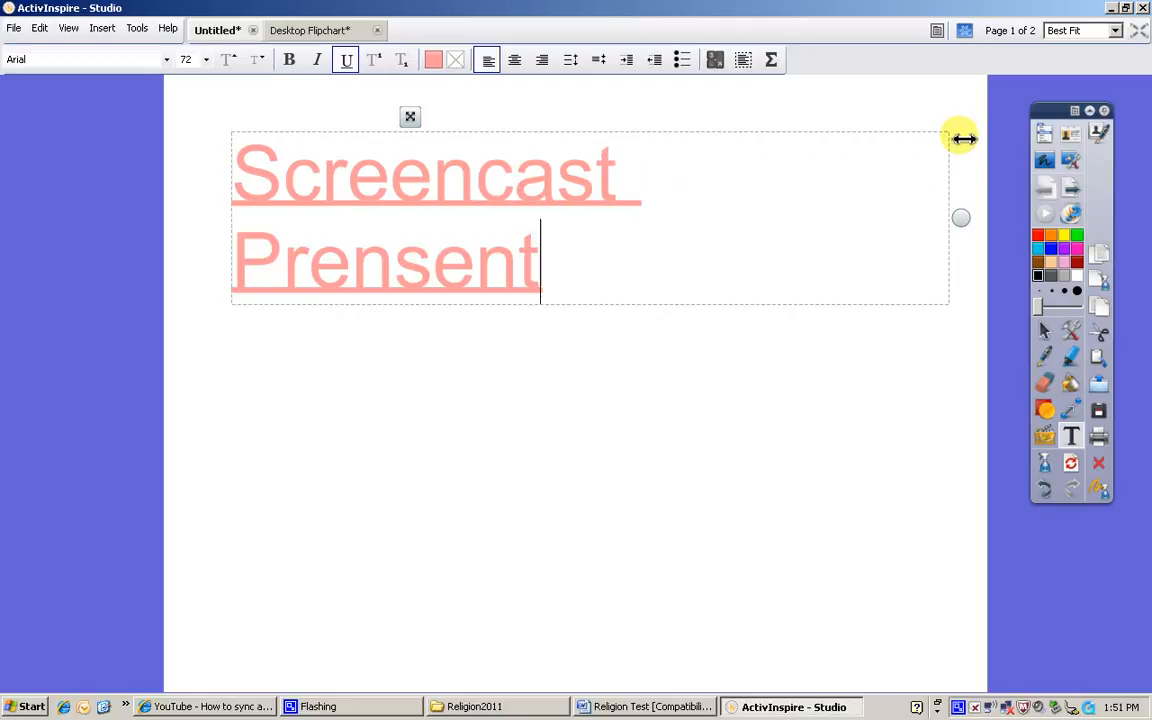
{"action": "key", "text": "BackSpace"}
{"action": "key", "text": "BackSpace"}
{"action": "key", "text": "BackSpace"}
{"action": "key", "text": "BackSpace"}
{"action": "key", "text": "BackSpace"}
{"action": "key", "text": "BackSpace"}
{"action": "key", "text": "BackSpace"}
{"action": "key", "text": "BackSpace"}
{"action": "key", "text": "BackSpace"}
{"action": "key", "text": "BackSpace"}
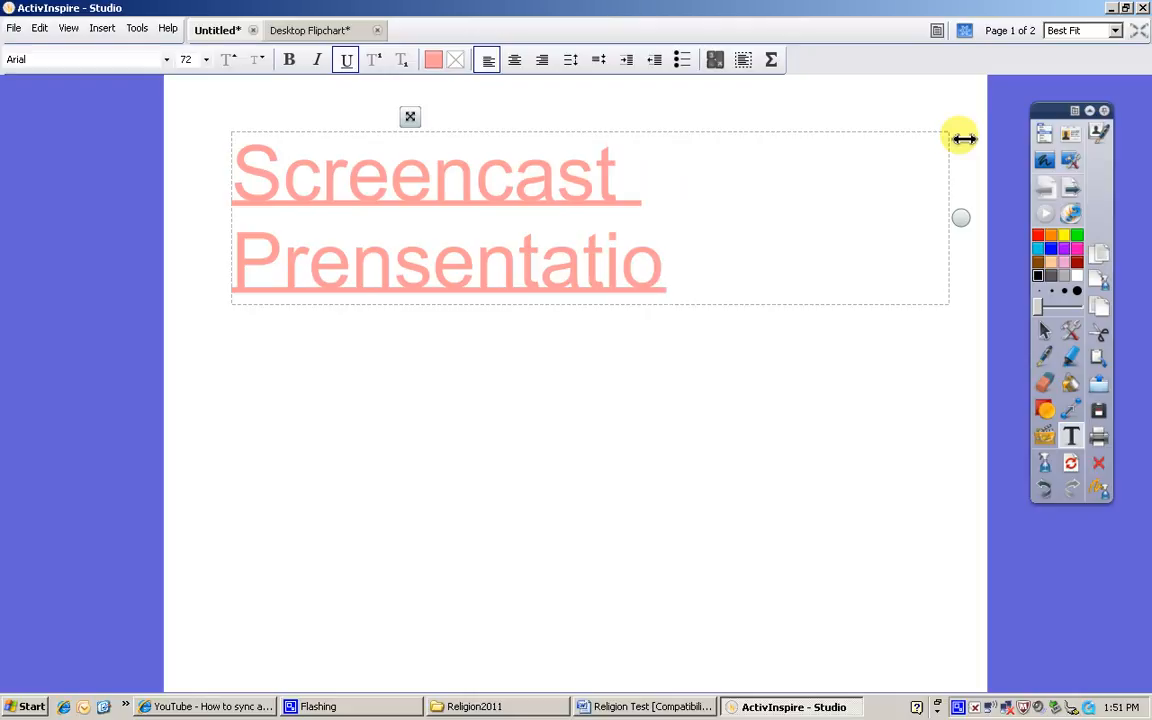
{"action": "type", "text": "sentation"}
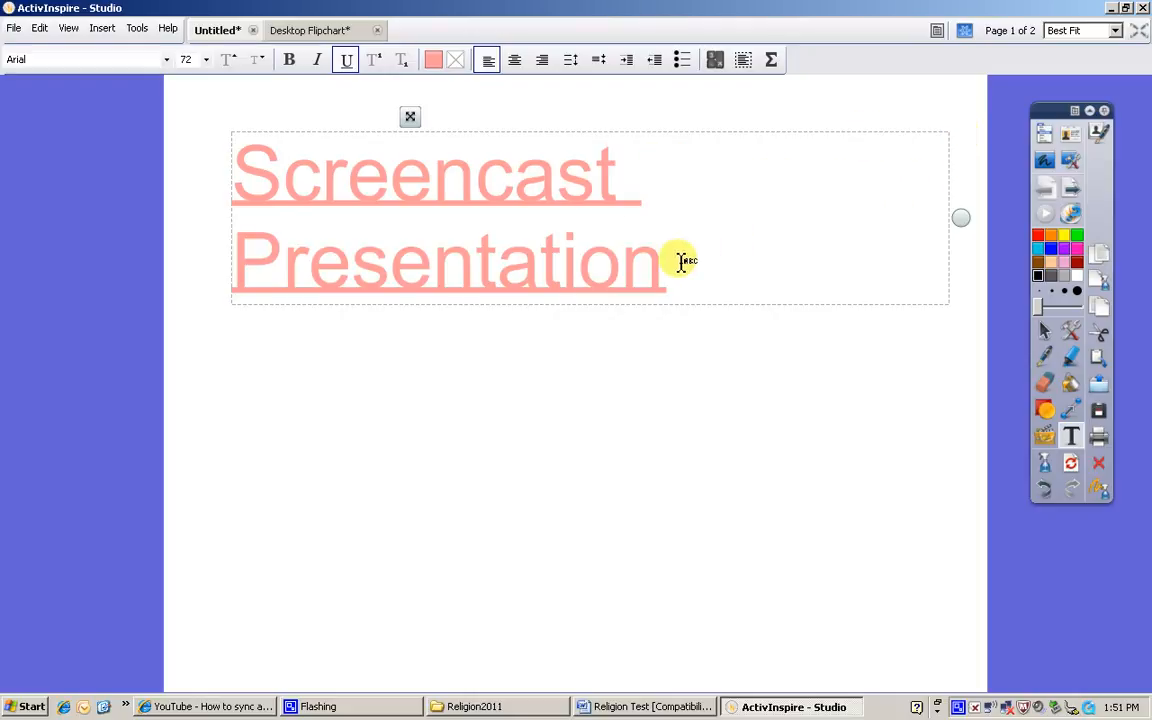
Remove the underline from the "Screencast Presentation" title and set its text colour to black.
{"action": "left_click_drag", "start_coordinate": [680, 262], "coordinate": [240, 172]}
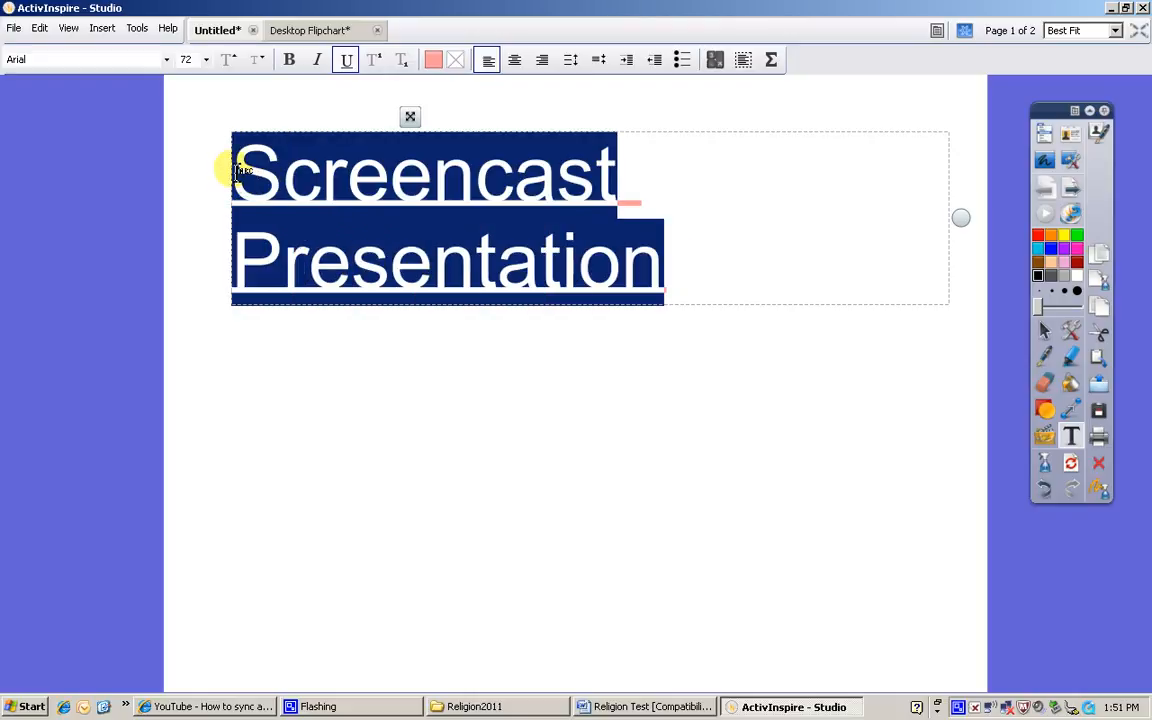
{"action": "left_click", "coordinate": [345, 60]}
{"action": "left_click", "coordinate": [433, 60]}
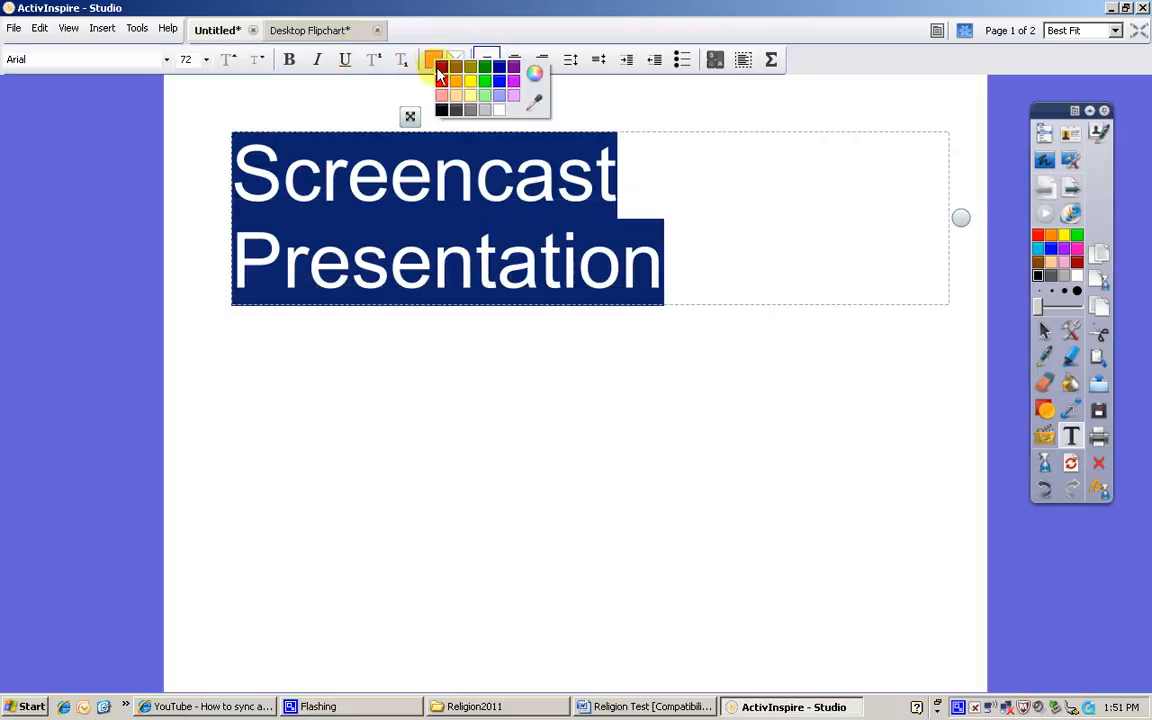
{"action": "left_click", "coordinate": [442, 111]}
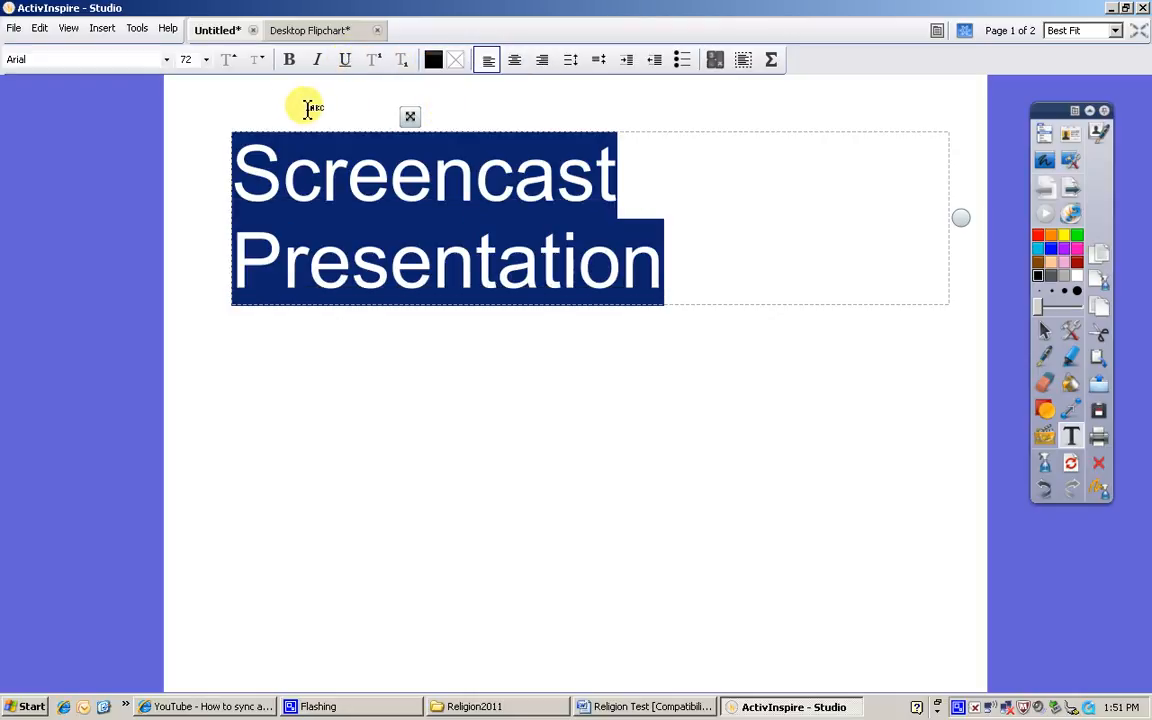
Try the title text at font size 16, restore it to 72, and deselect it.
{"action": "left_click", "coordinate": [206, 60]}
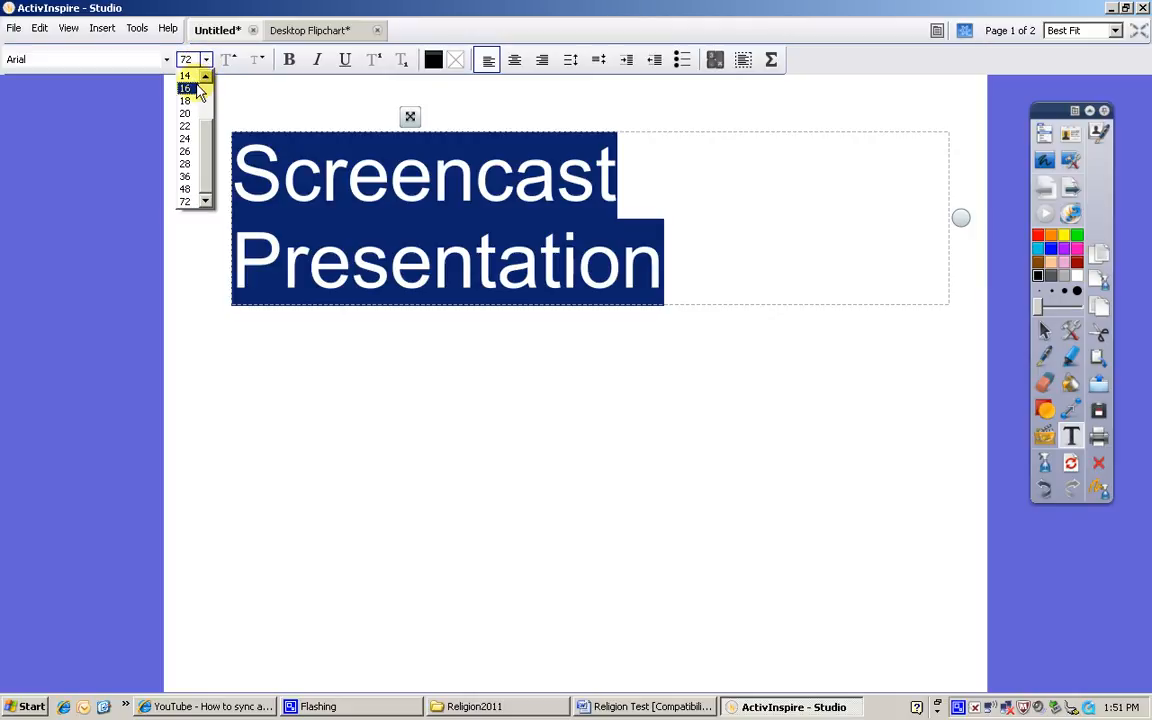
{"action": "left_click", "coordinate": [190, 88]}
{"action": "left_click", "coordinate": [206, 60]}
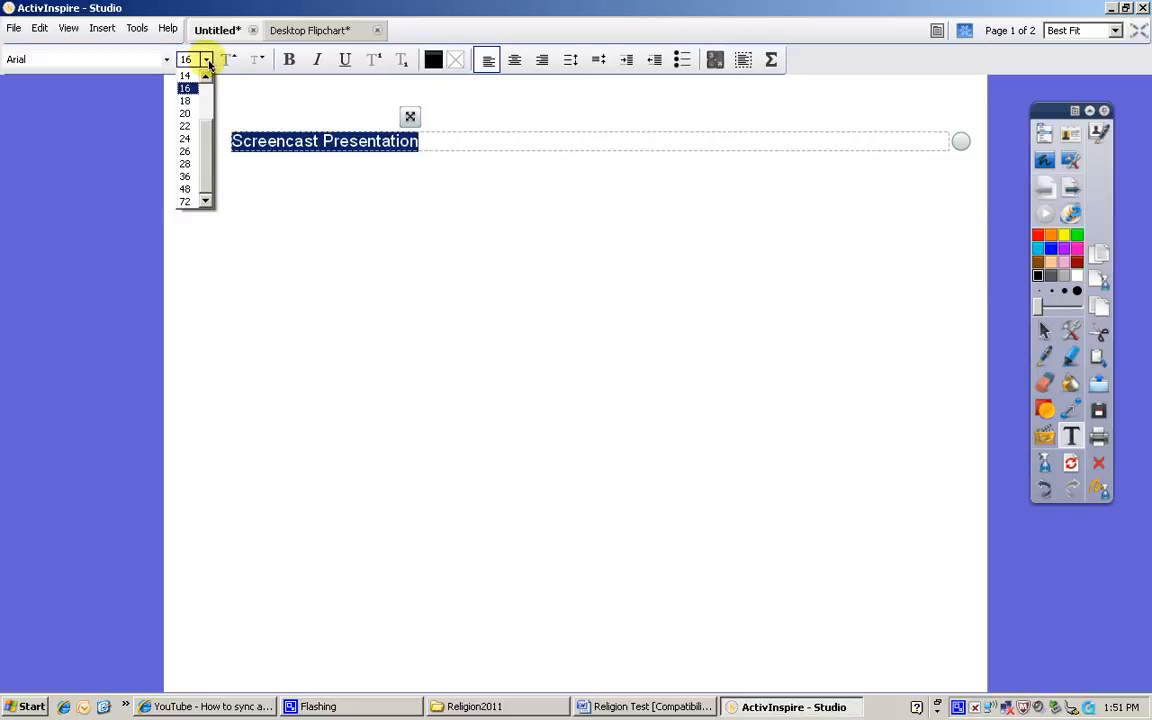
{"action": "left_click", "coordinate": [189, 200]}
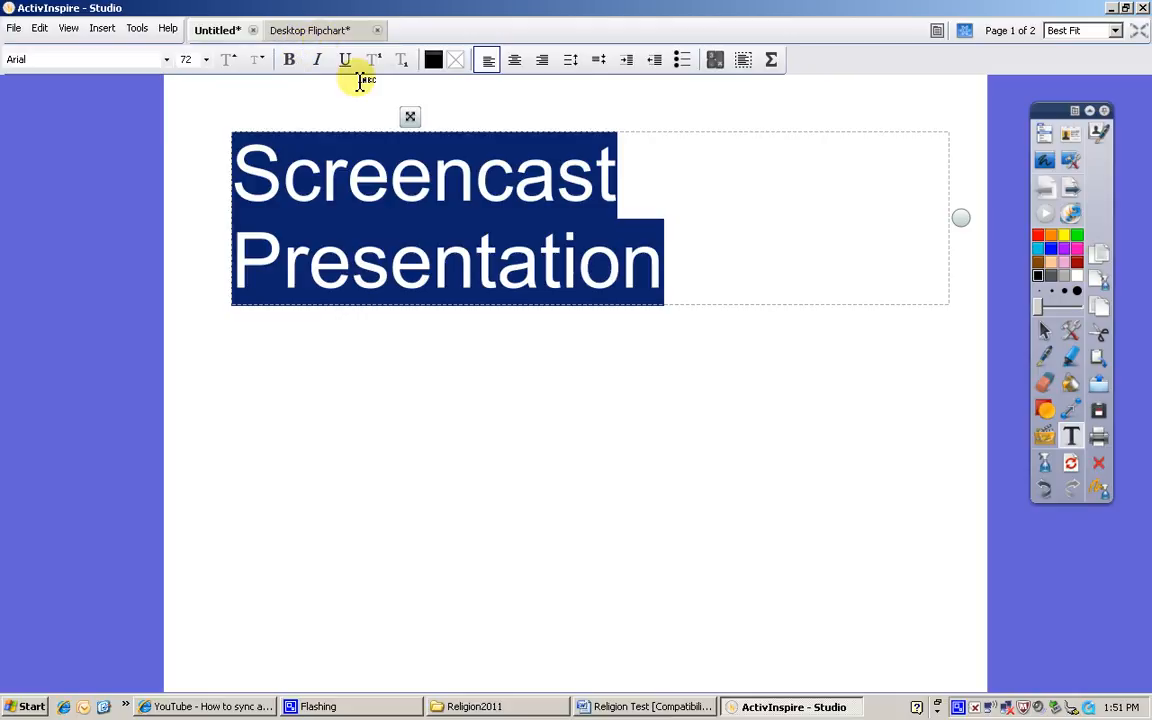
{"action": "left_click", "coordinate": [756, 267]}
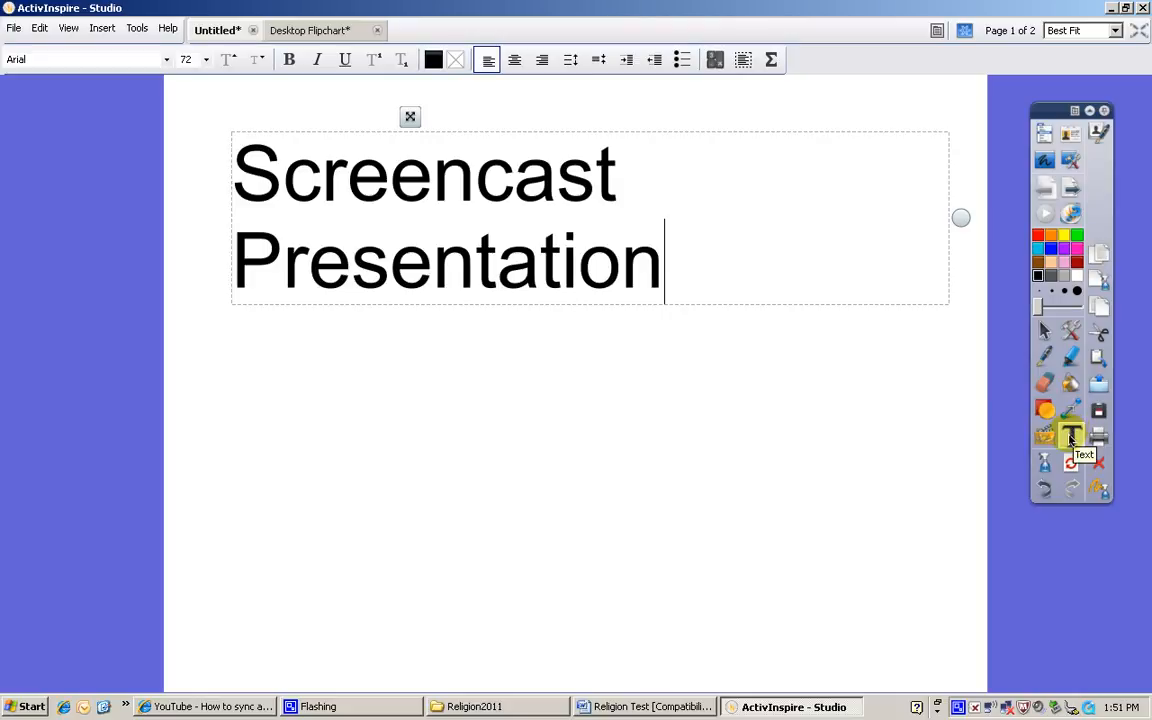
Handwrite a first name in black with the Pen tool beside the title text.
{"action": "left_click", "coordinate": [1044, 356]}
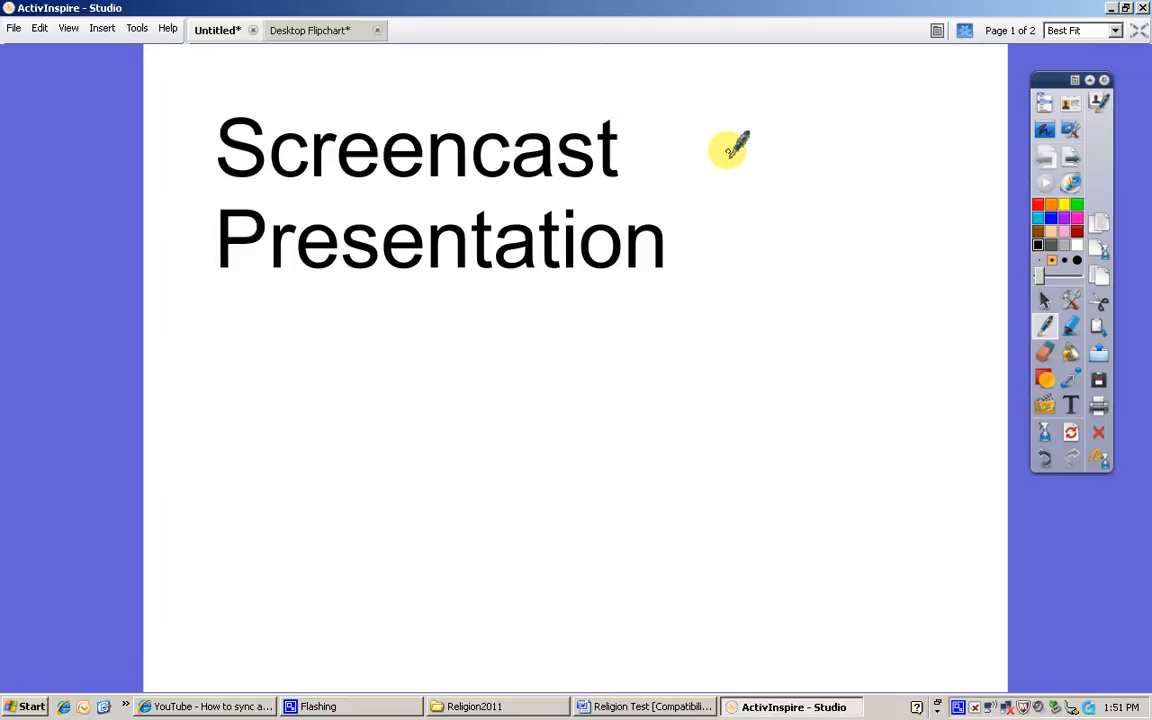
{"action": "mouse_move", "coordinate": [728, 150]}
{"action": "left_mouse_down"}
{"action": "mouse_move", "coordinate": [728, 272]}
{"action": "mouse_move", "coordinate": [730, 120]}
{"action": "mouse_move", "coordinate": [762, 216]}
{"action": "mouse_move", "coordinate": [717, 217]}
{"action": "mouse_move", "coordinate": [806, 287]}
{"action": "left_mouse_up"}
{"action": "left_click", "coordinate": [806, 239]}
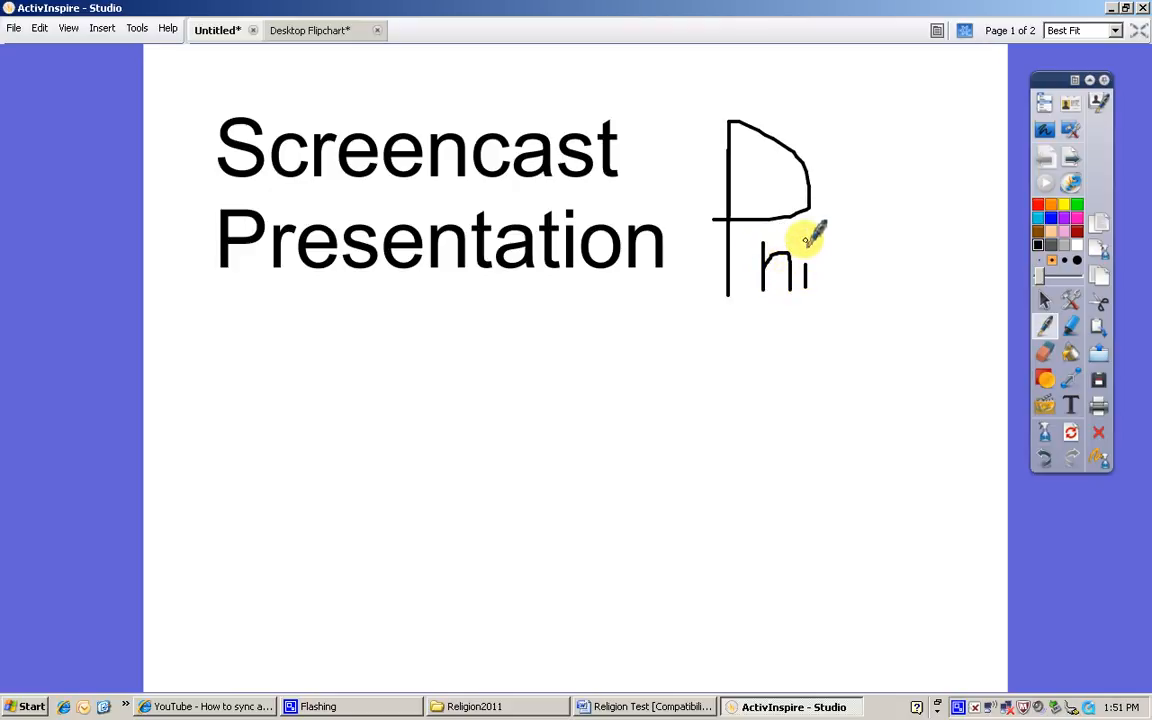
{"action": "left_click_drag", "start_coordinate": [837, 158], "coordinate": [837, 305]}
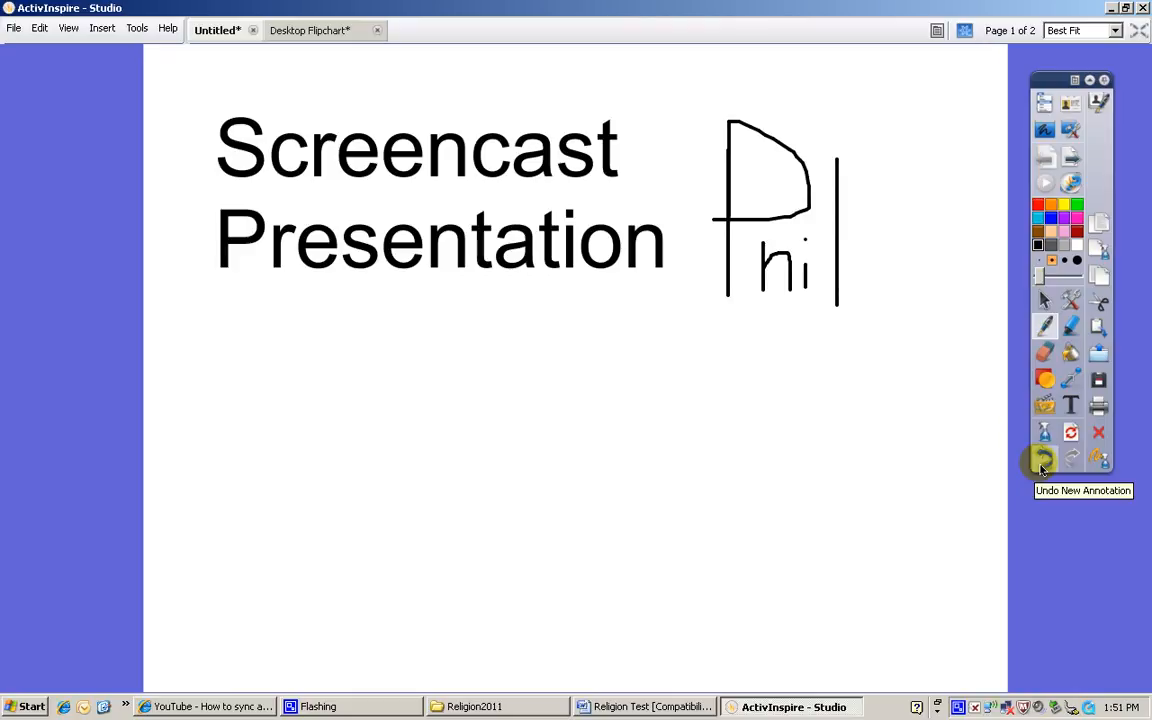
Undo the handwriting back to its first letter and clear the entire page.
{"action": "left_click", "coordinate": [1041, 462]}
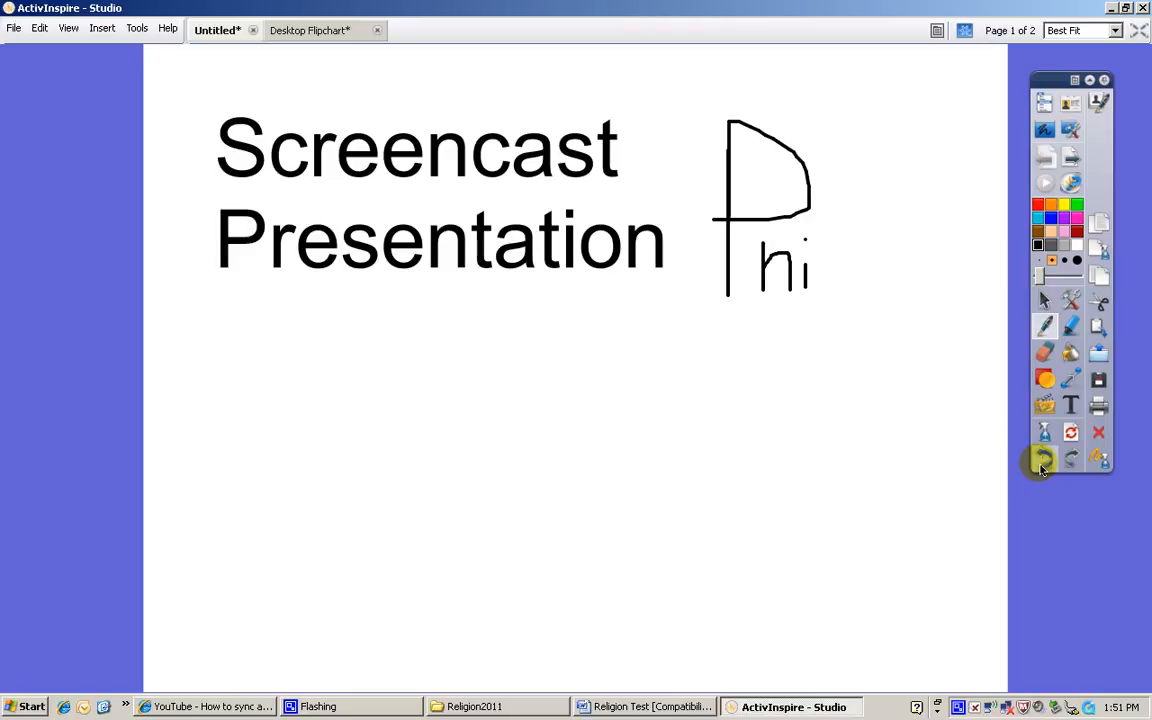
{"action": "left_click", "coordinate": [1041, 462]}
{"action": "left_click", "coordinate": [1041, 462]}
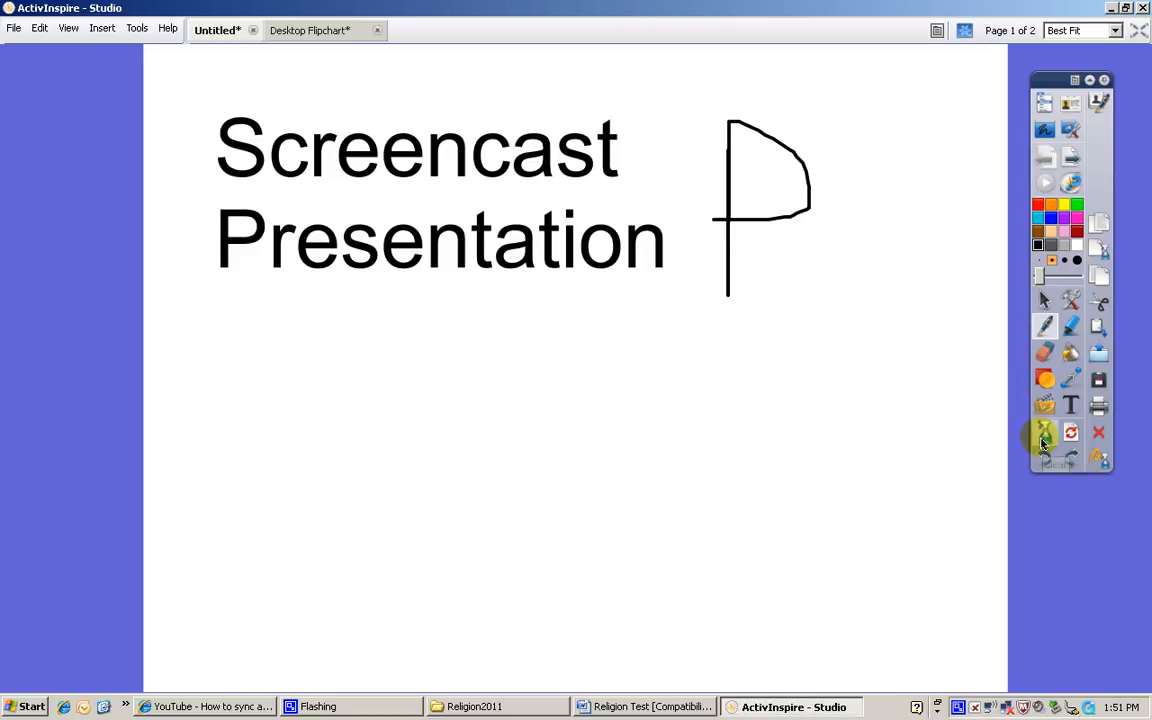
{"action": "left_click", "coordinate": [1042, 441]}
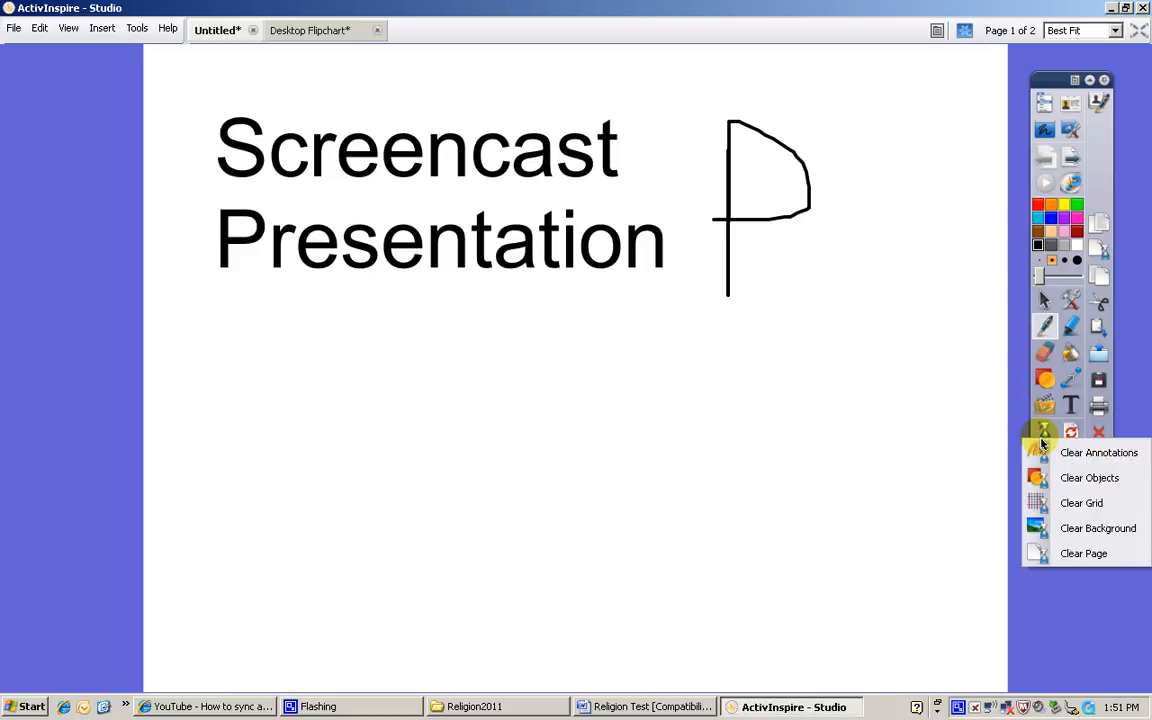
{"action": "left_click", "coordinate": [1060, 553]}
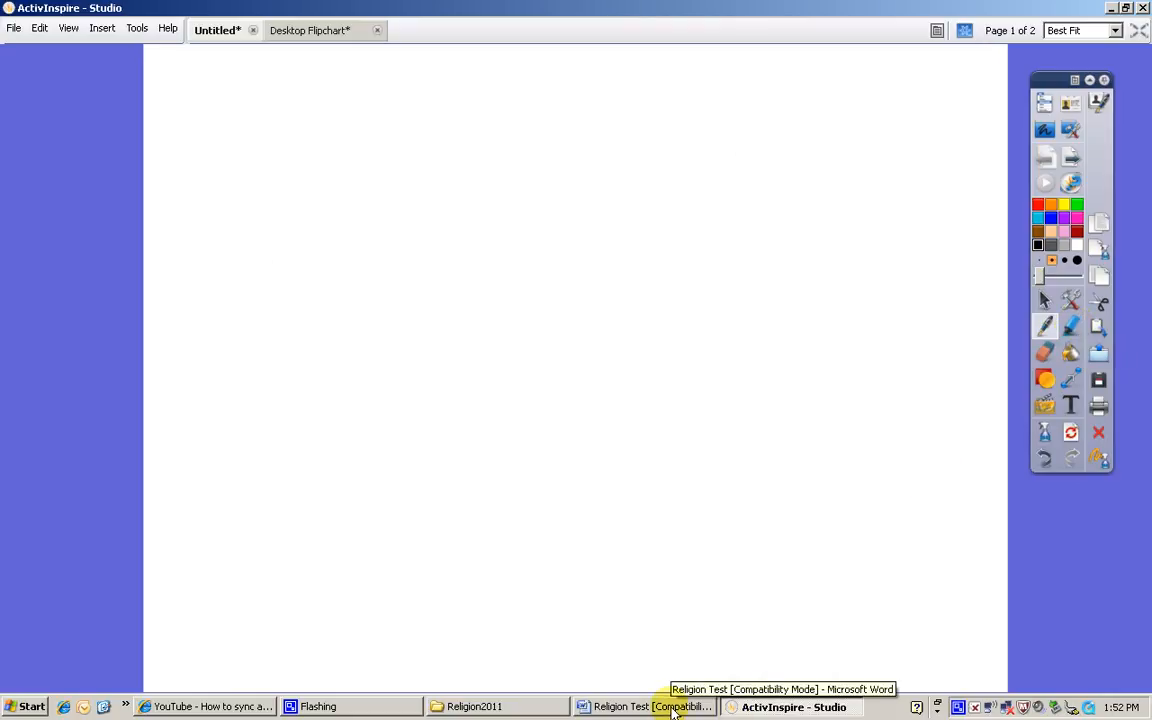
Reopen desktop annotation over the Religion Test document to view its earlier markings, and return to the flipchart.
{"action": "left_click", "coordinate": [1044, 129]}
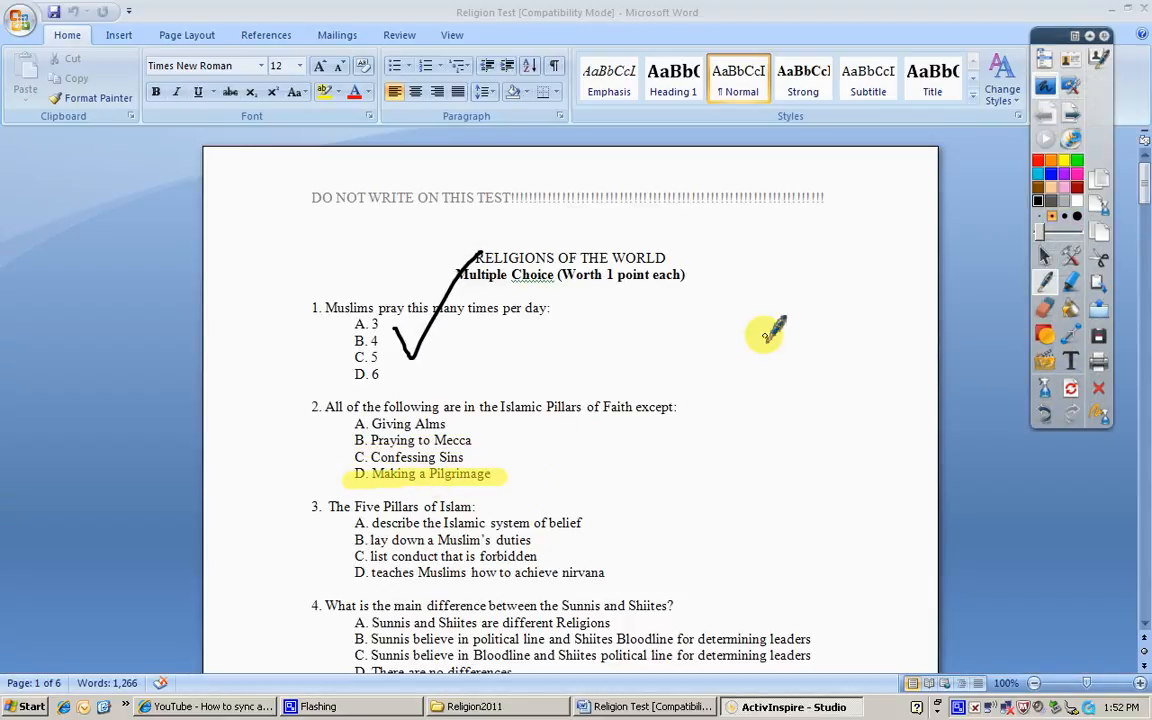
{"action": "left_click", "coordinate": [1044, 86]}
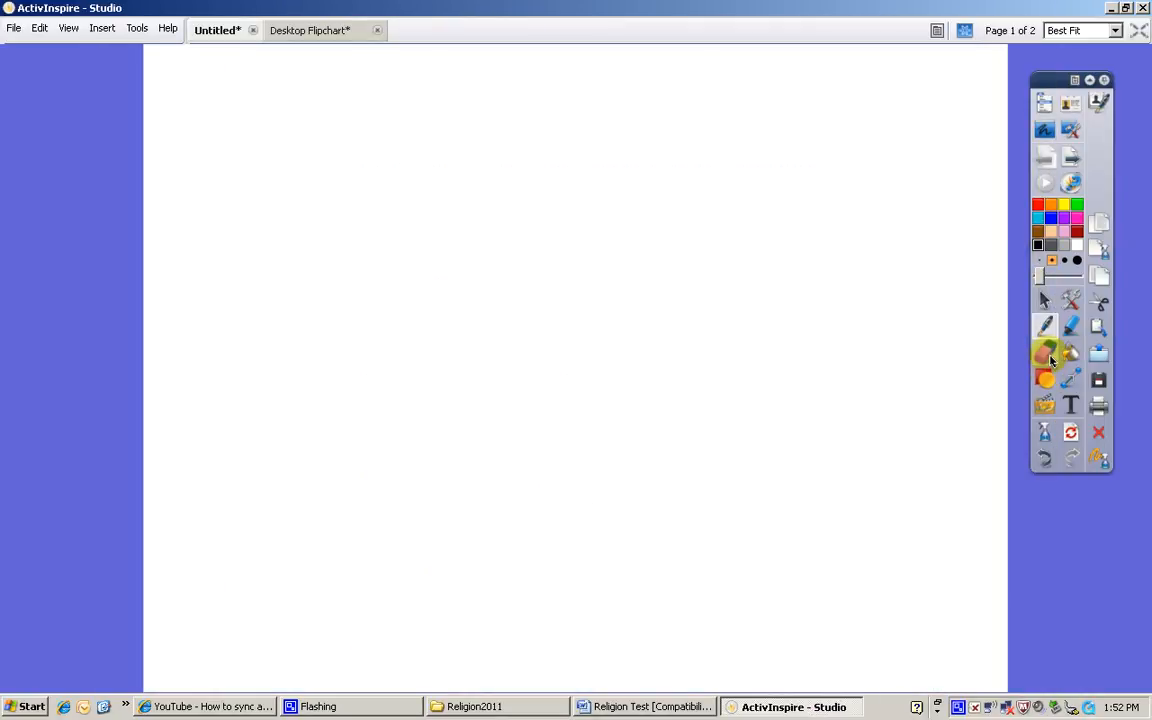
Handwrite a first name in black on the blank page and rub it all out with the Eraser.
{"action": "mouse_move", "coordinate": [437, 172]}
{"action": "left_mouse_down"}
{"action": "mouse_move", "coordinate": [437, 200]}
{"action": "mouse_move", "coordinate": [438, 178]}
{"action": "mouse_move", "coordinate": [478, 200]}
{"action": "mouse_move", "coordinate": [414, 223]}
{"action": "left_mouse_up"}
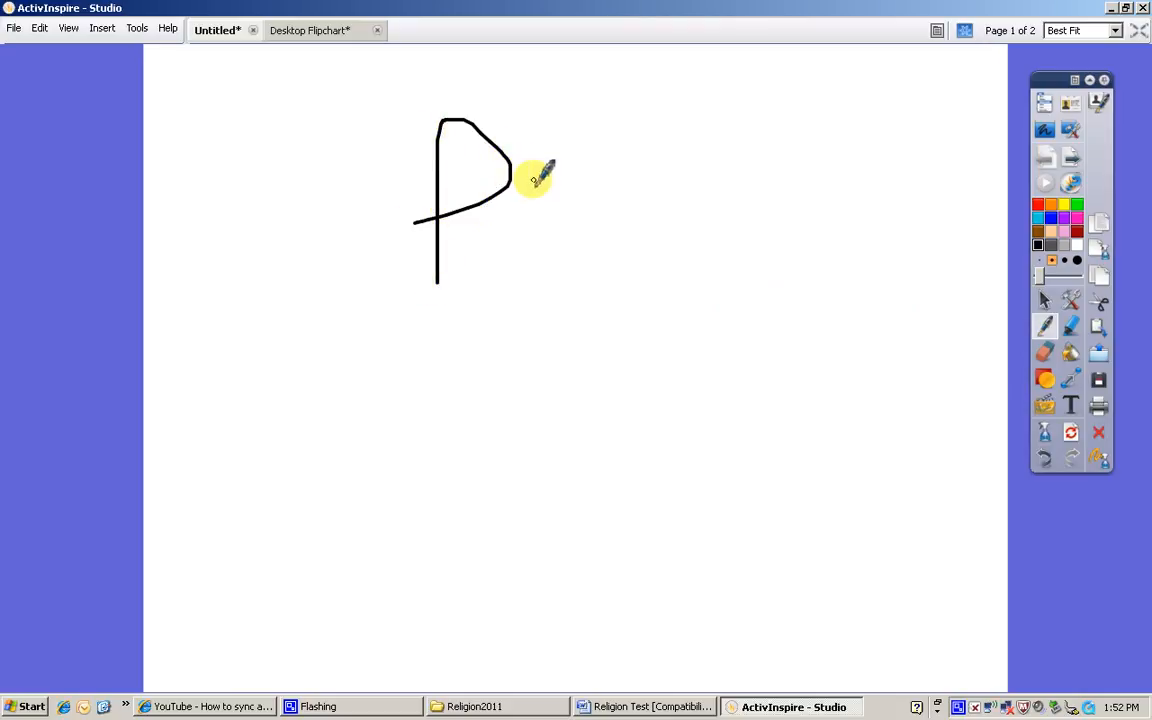
{"action": "mouse_move", "coordinate": [533, 155]}
{"action": "left_mouse_down"}
{"action": "mouse_move", "coordinate": [532, 275]}
{"action": "mouse_move", "coordinate": [596, 247]}
{"action": "mouse_move", "coordinate": [591, 270]}
{"action": "mouse_move", "coordinate": [618, 328]}
{"action": "left_mouse_up"}
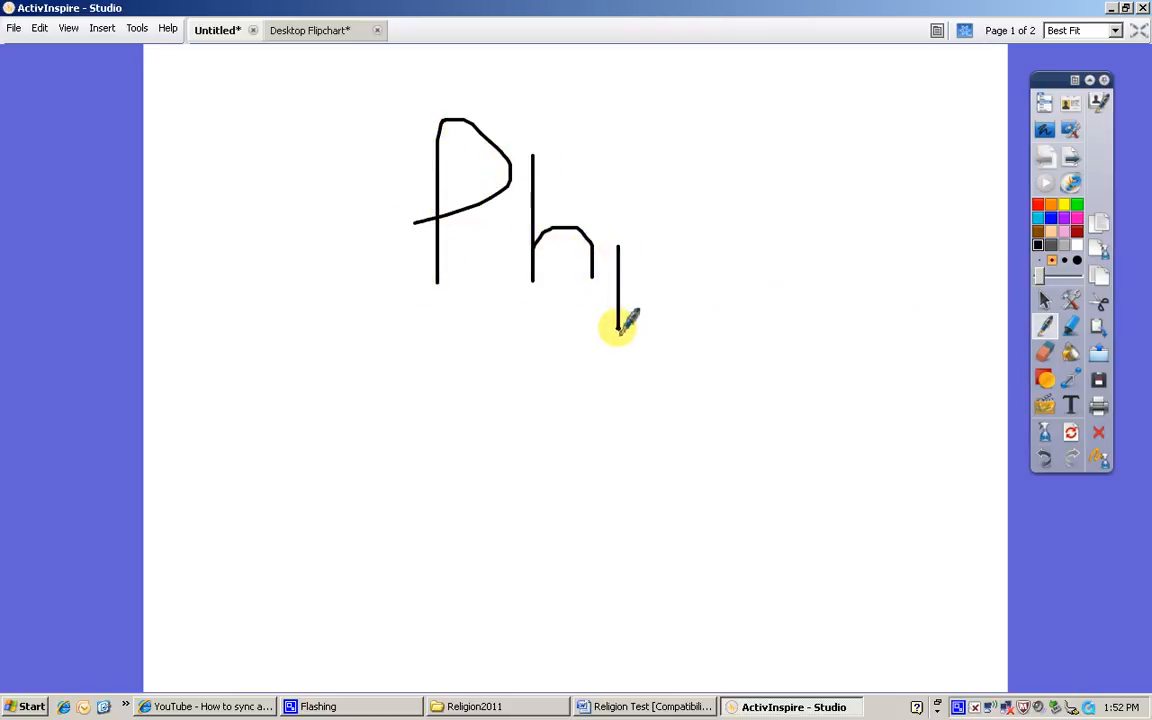
{"action": "mouse_move", "coordinate": [640, 85]}
{"action": "left_mouse_down"}
{"action": "mouse_move", "coordinate": [645, 333]}
{"action": "mouse_move", "coordinate": [658, 260]}
{"action": "mouse_move", "coordinate": [642, 212]}
{"action": "left_mouse_up"}
{"action": "left_click", "coordinate": [1046, 355]}
{"action": "mouse_move", "coordinate": [642, 355]}
{"action": "left_mouse_down"}
{"action": "mouse_move", "coordinate": [622, 229]}
{"action": "mouse_move", "coordinate": [658, 175]}
{"action": "mouse_move", "coordinate": [625, 51]}
{"action": "left_mouse_up"}
{"action": "mouse_move", "coordinate": [615, 205]}
{"action": "left_mouse_down"}
{"action": "mouse_move", "coordinate": [633, 218]}
{"action": "mouse_move", "coordinate": [560, 193]}
{"action": "mouse_move", "coordinate": [576, 237]}
{"action": "mouse_move", "coordinate": [553, 95]}
{"action": "mouse_move", "coordinate": [537, 257]}
{"action": "mouse_move", "coordinate": [445, 278]}
{"action": "mouse_move", "coordinate": [439, 236]}
{"action": "mouse_move", "coordinate": [512, 111]}
{"action": "mouse_move", "coordinate": [455, 129]}
{"action": "mouse_move", "coordinate": [436, 163]}
{"action": "mouse_move", "coordinate": [496, 136]}
{"action": "left_mouse_up"}
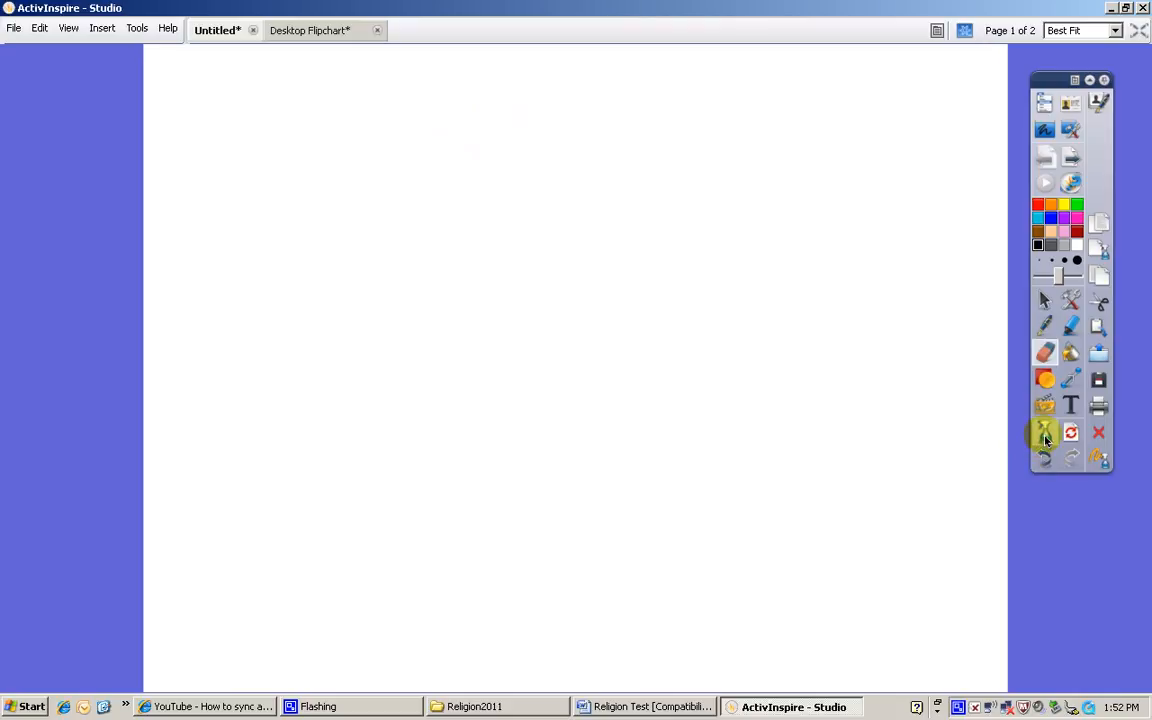
Draw a large orange square with a black outline near the middle of the page using the Shape tool.
{"action": "left_click", "coordinate": [1045, 385]}
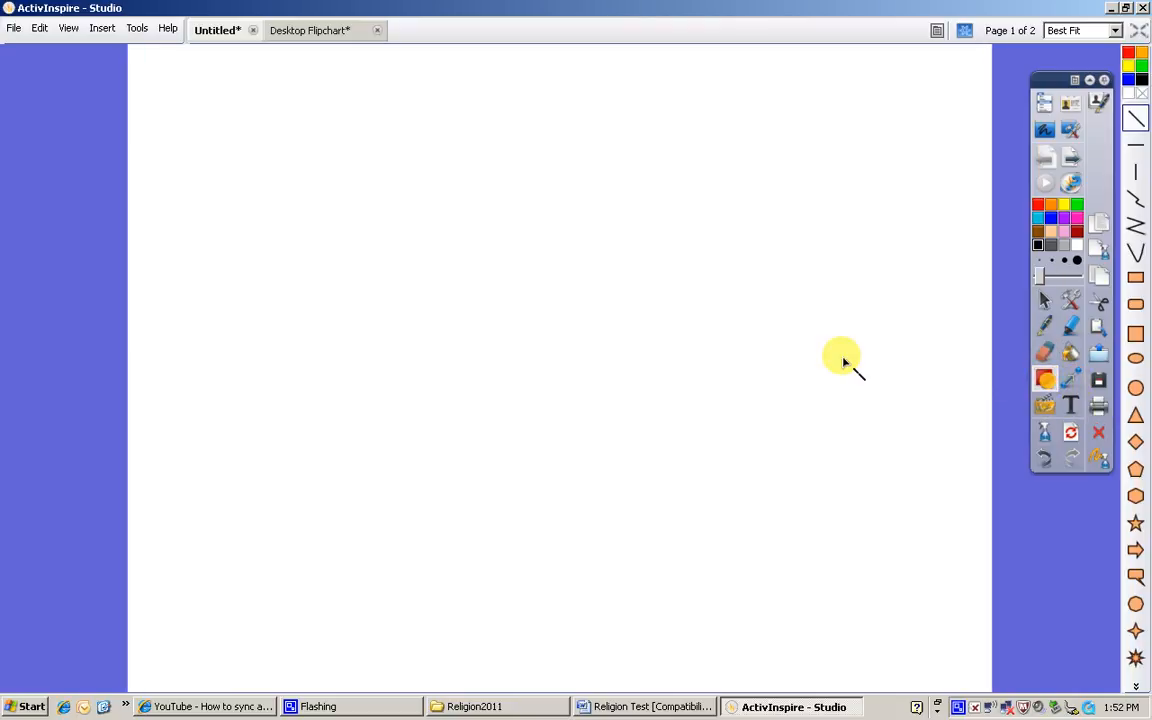
{"action": "left_click", "coordinate": [1137, 335]}
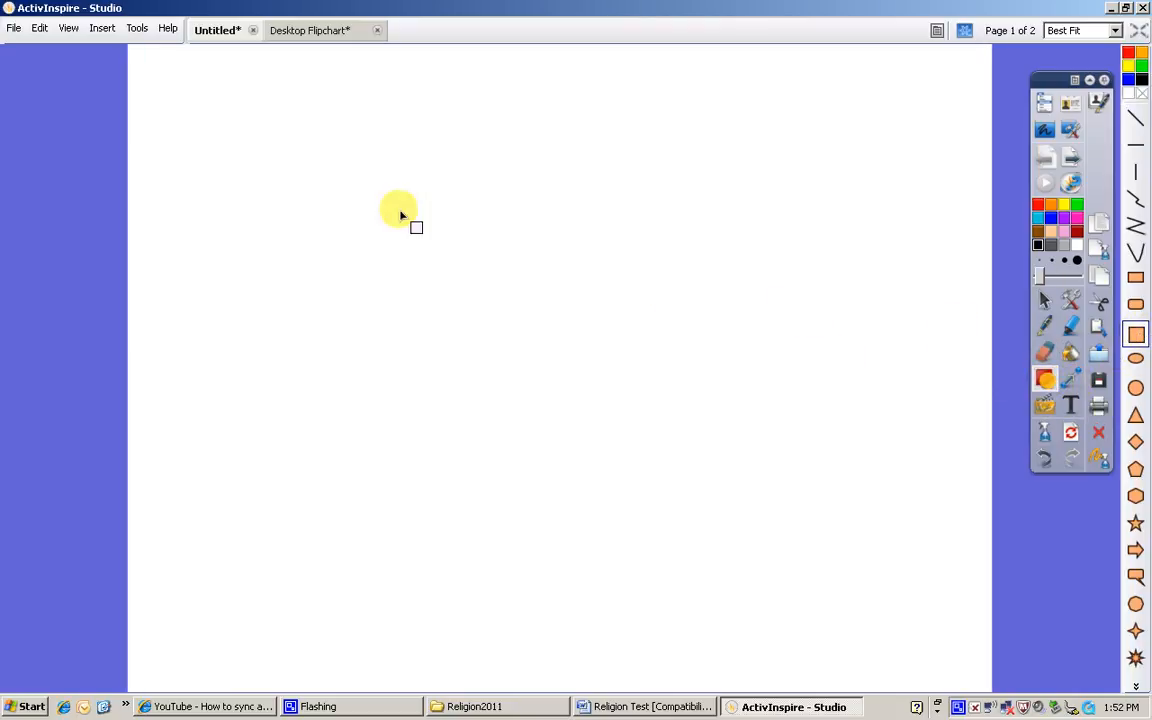
{"action": "left_click_drag", "start_coordinate": [306, 161], "coordinate": [608, 472]}
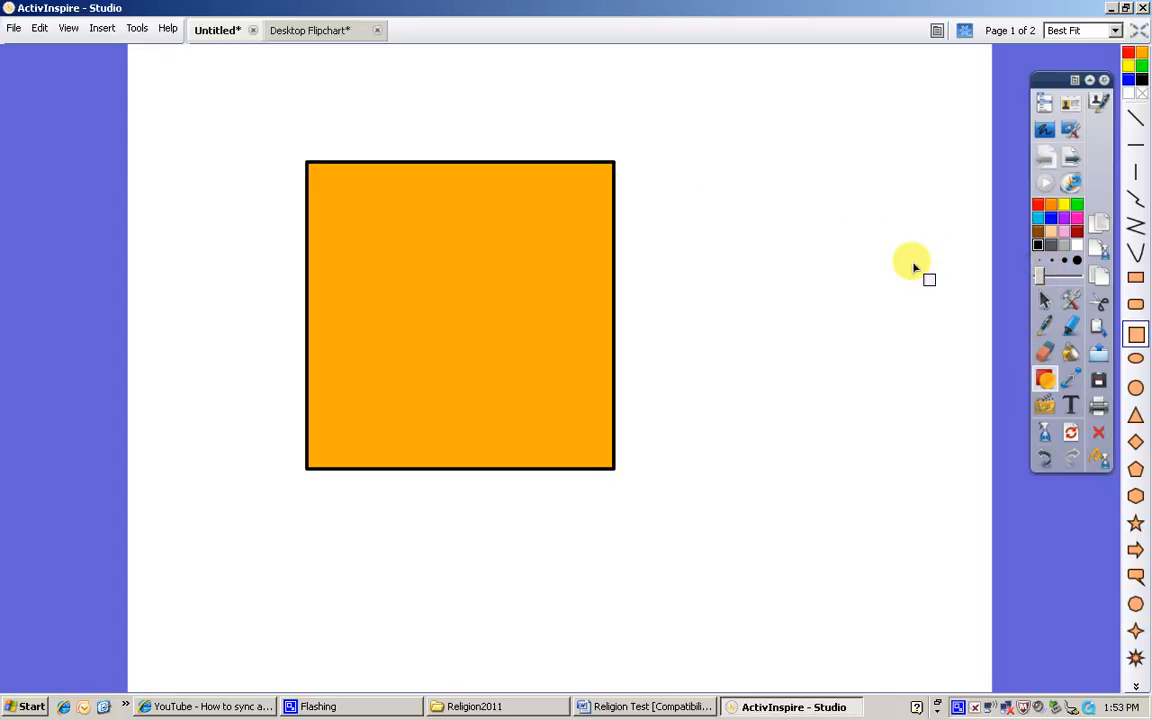
Handwrite a 5 beside the square's right edge and an 8 above it, removing the botched first scribble.
{"action": "left_click", "coordinate": [1044, 325]}
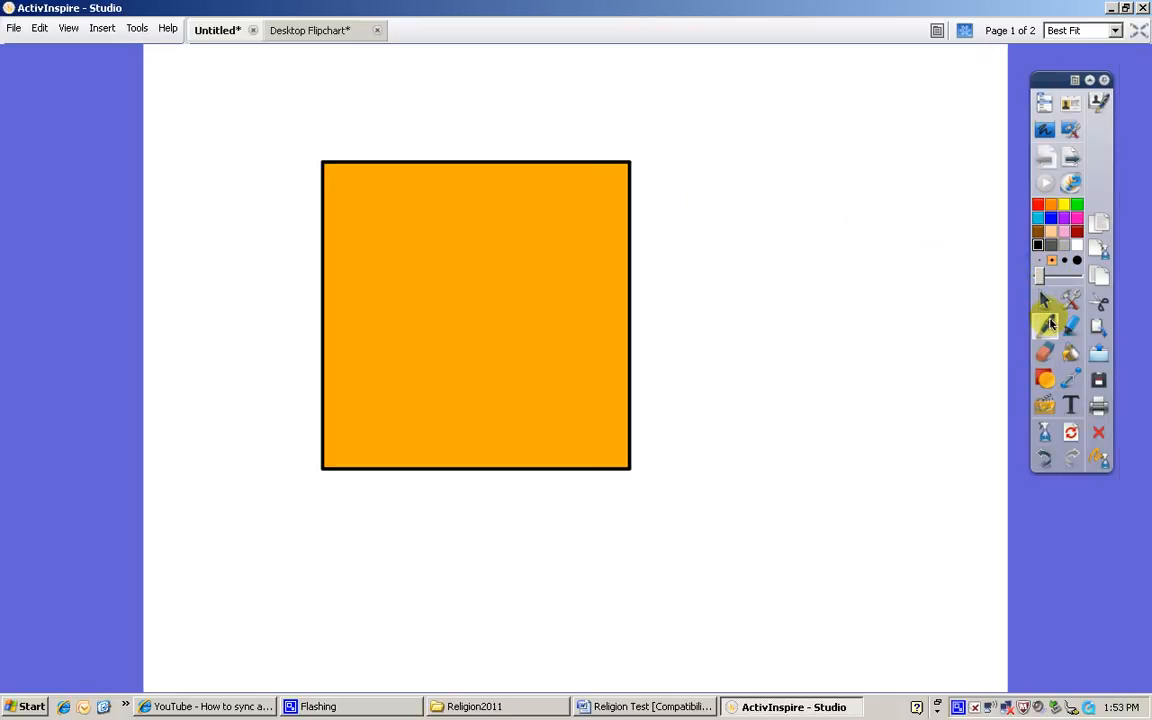
{"action": "mouse_move", "coordinate": [727, 204]}
{"action": "left_mouse_down"}
{"action": "mouse_move", "coordinate": [656, 226]}
{"action": "mouse_move", "coordinate": [657, 264]}
{"action": "mouse_move", "coordinate": [756, 222]}
{"action": "mouse_move", "coordinate": [728, 287]}
{"action": "left_mouse_up"}
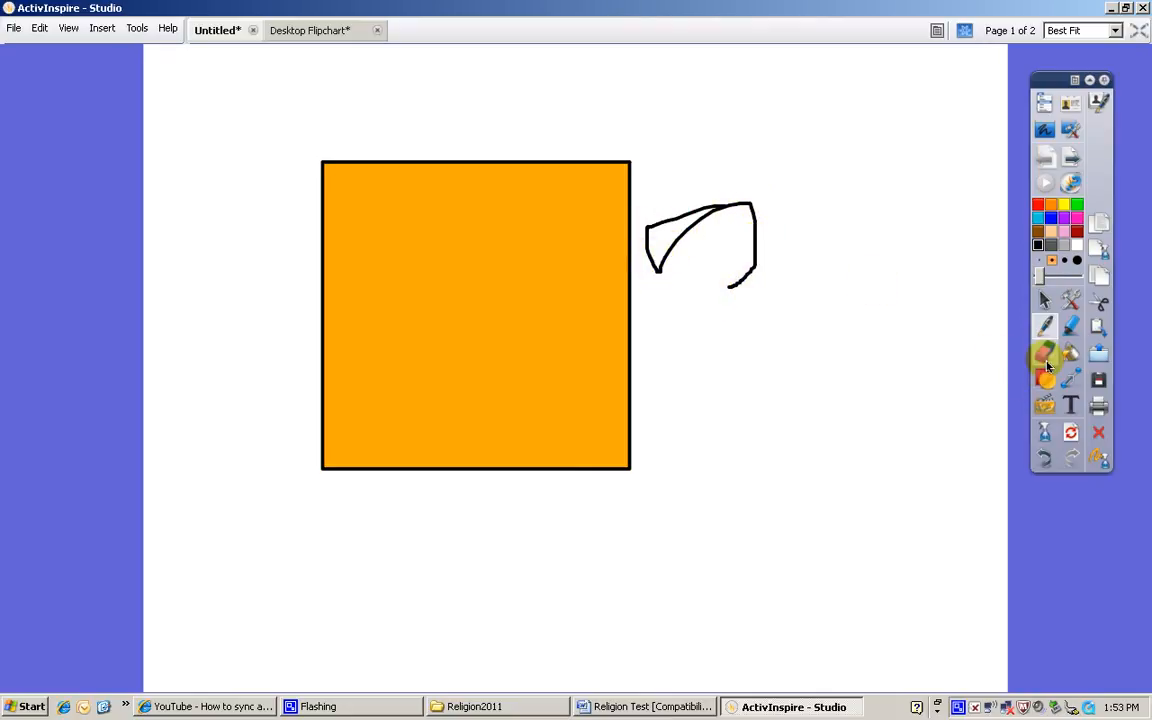
{"action": "left_click", "coordinate": [1044, 431]}
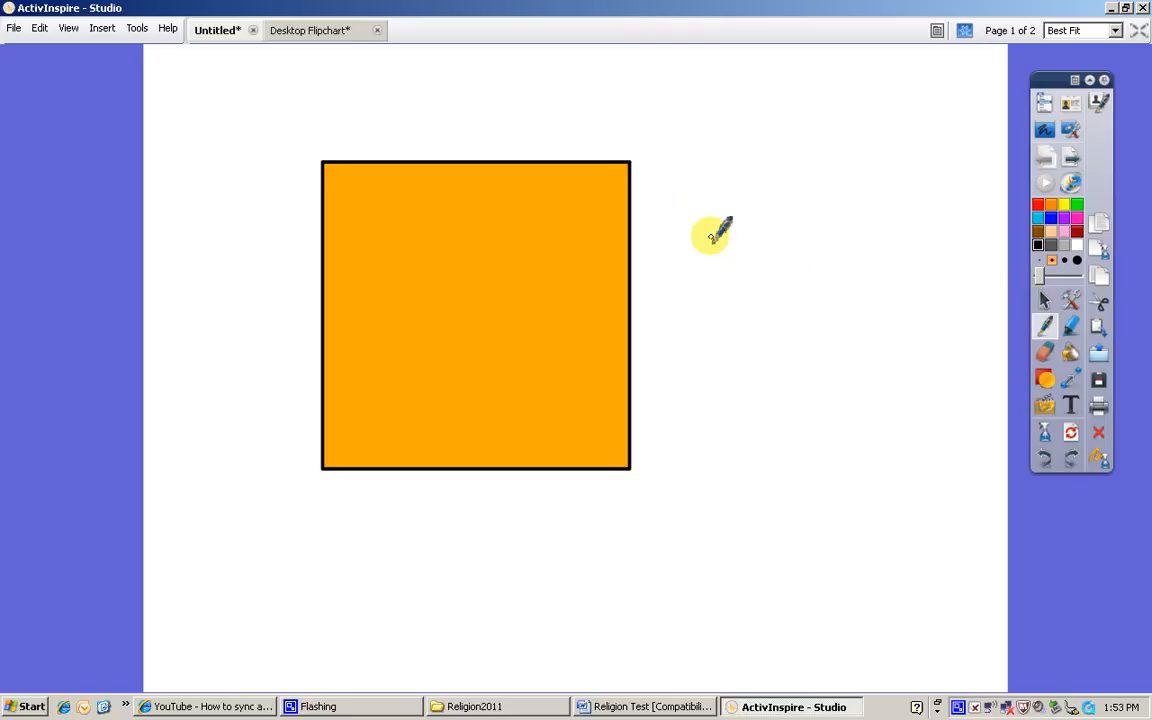
{"action": "mouse_move", "coordinate": [712, 236]}
{"action": "left_mouse_down"}
{"action": "mouse_move", "coordinate": [674, 265]}
{"action": "mouse_move", "coordinate": [712, 278]}
{"action": "mouse_move", "coordinate": [671, 324]}
{"action": "left_mouse_up"}
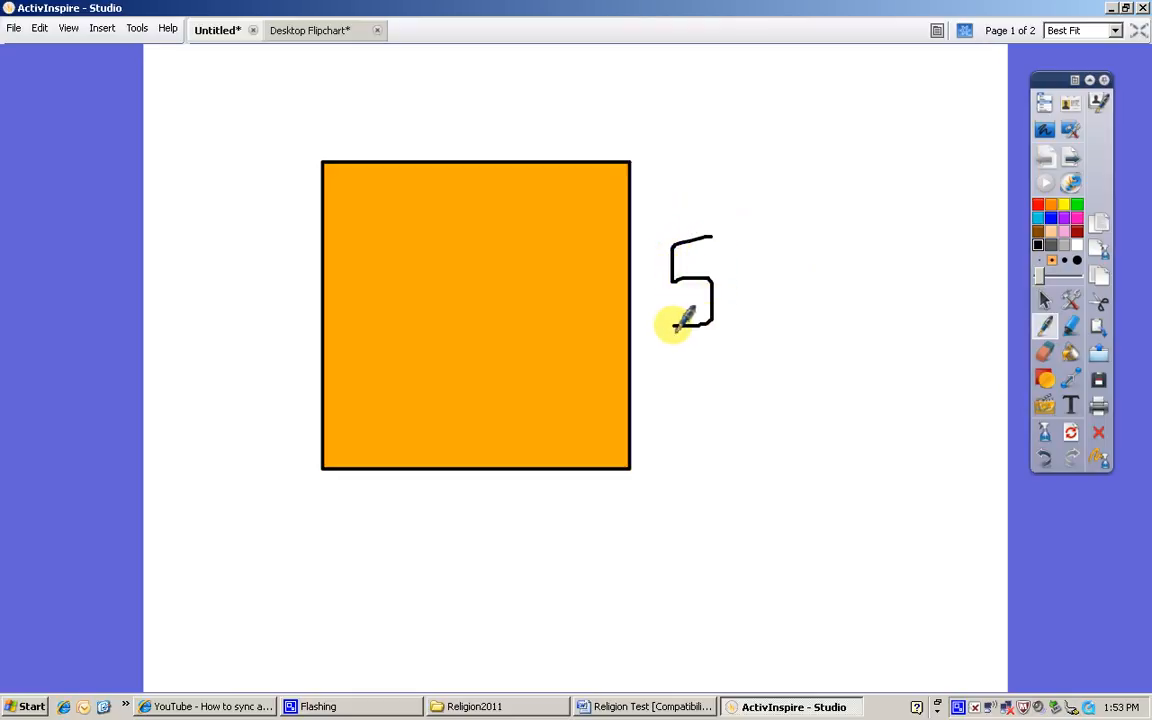
{"action": "mouse_move", "coordinate": [483, 84]}
{"action": "left_mouse_down"}
{"action": "mouse_move", "coordinate": [452, 98]}
{"action": "mouse_move", "coordinate": [476, 133]}
{"action": "mouse_move", "coordinate": [457, 114]}
{"action": "left_mouse_up"}
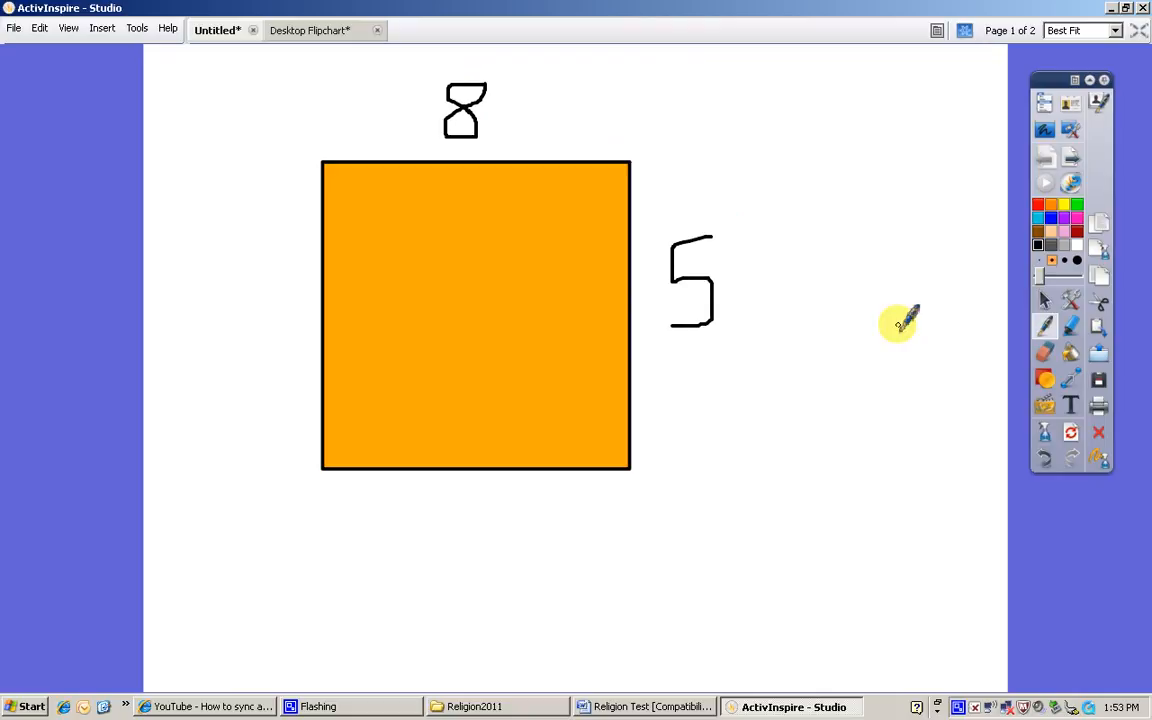
Clear the objects from the page to remove the square, and clear the remaining handwritten numbers.
{"action": "left_click", "coordinate": [1044, 436]}
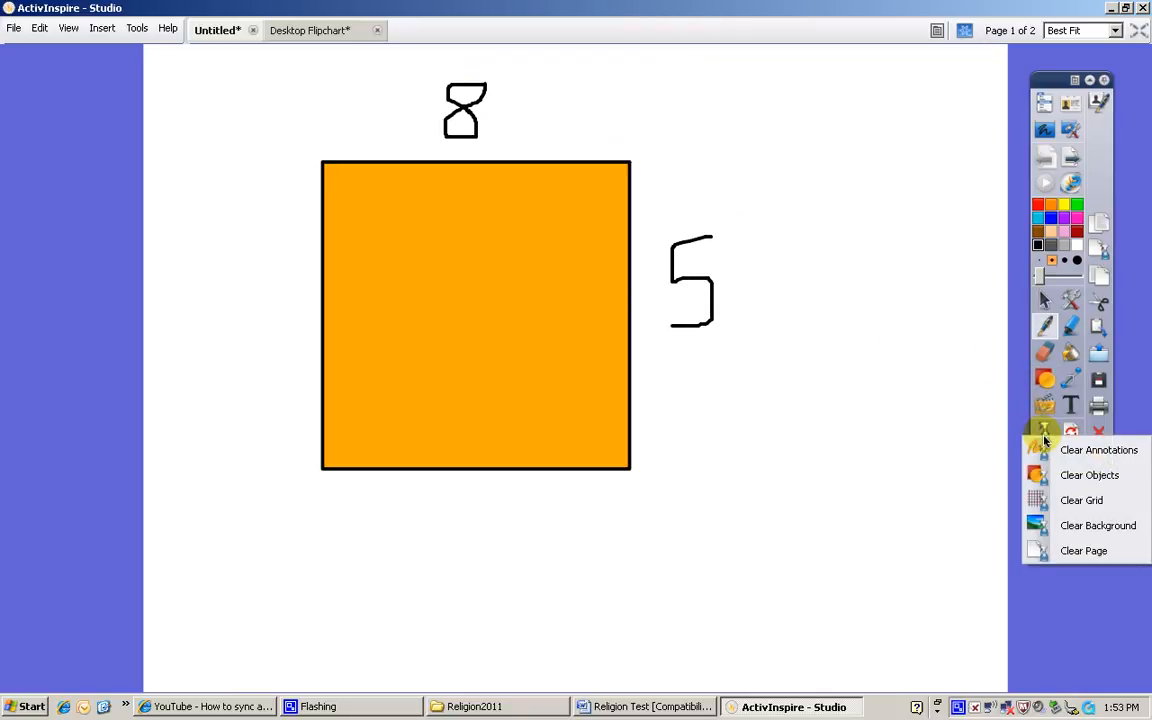
{"action": "left_click", "coordinate": [1088, 475]}
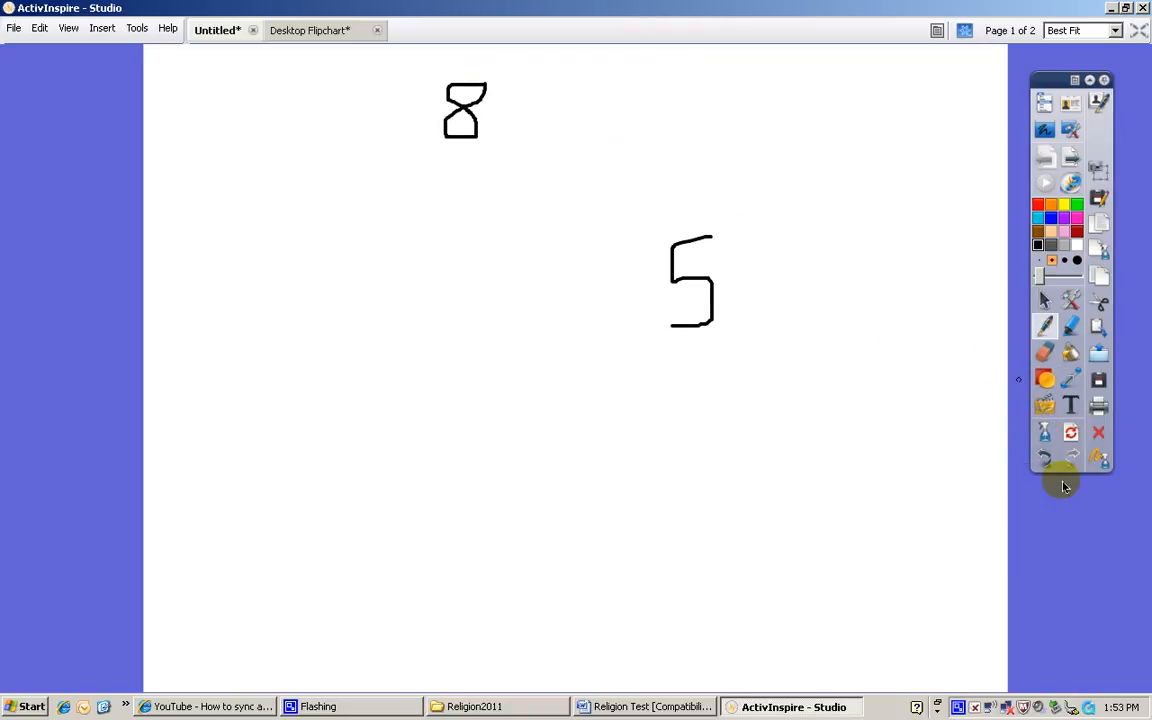
{"action": "left_click", "coordinate": [1044, 408]}
{"action": "left_click", "coordinate": [1045, 539]}
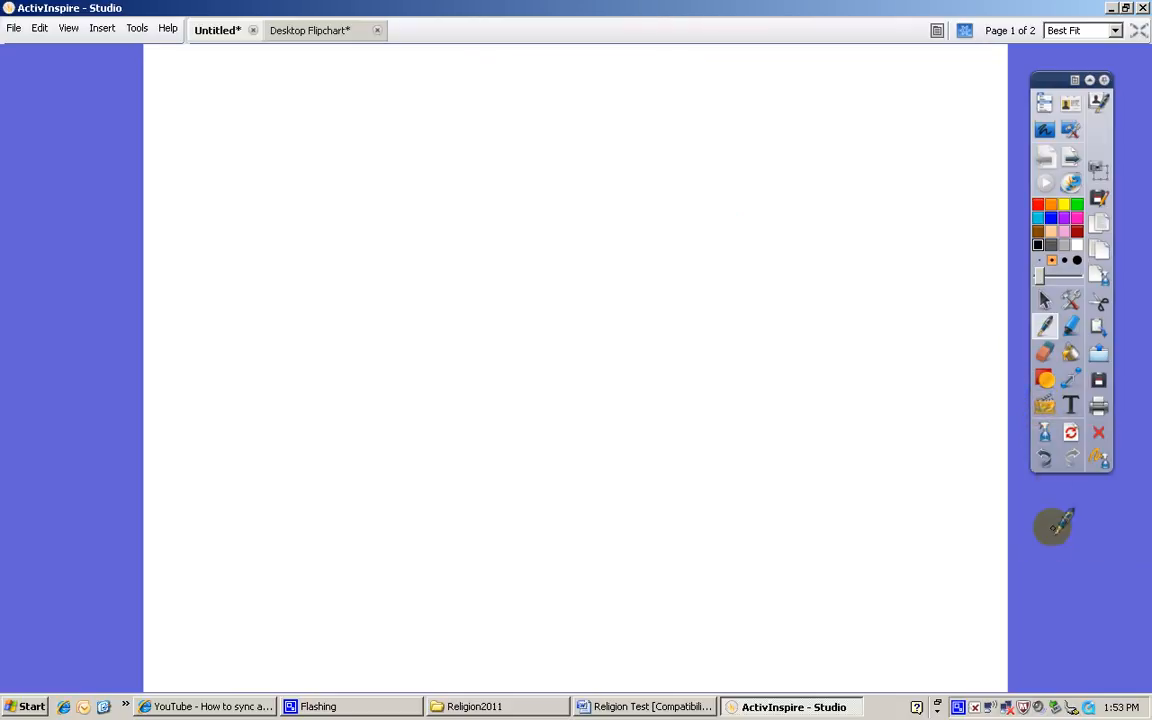
Insert the photo DSCN3083 from the Badlands folder in My Pictures onto the blank page.
{"action": "left_click", "coordinate": [1047, 406]}
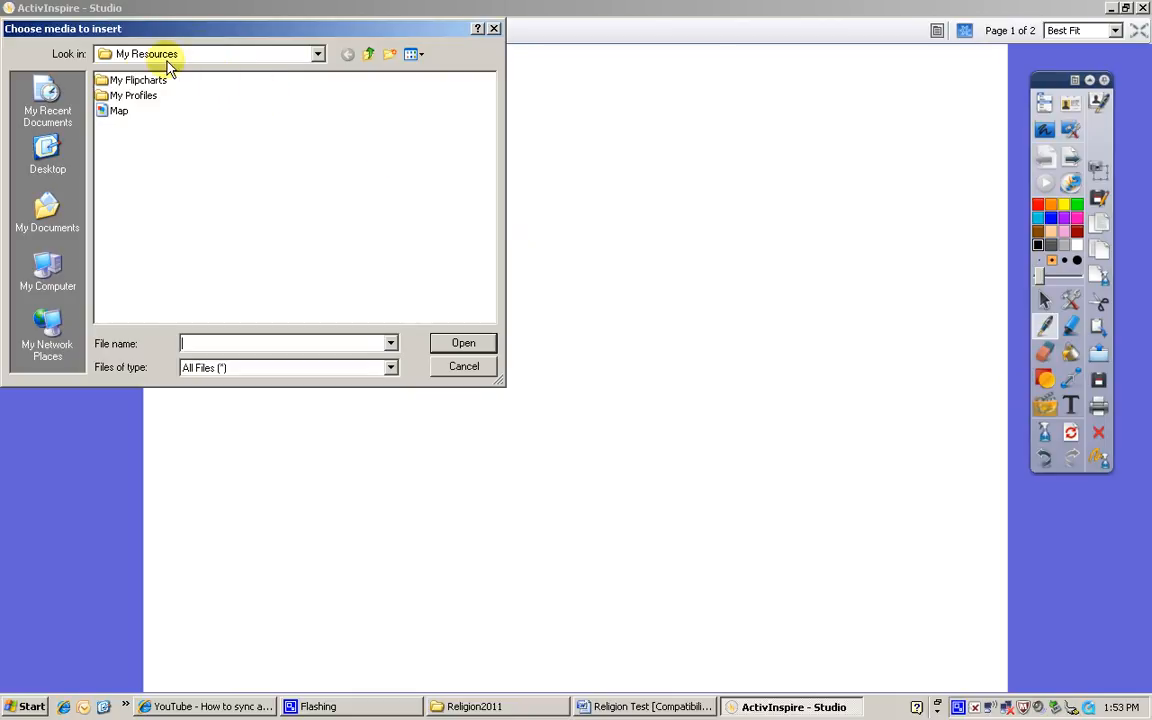
{"action": "left_click", "coordinate": [70, 220]}
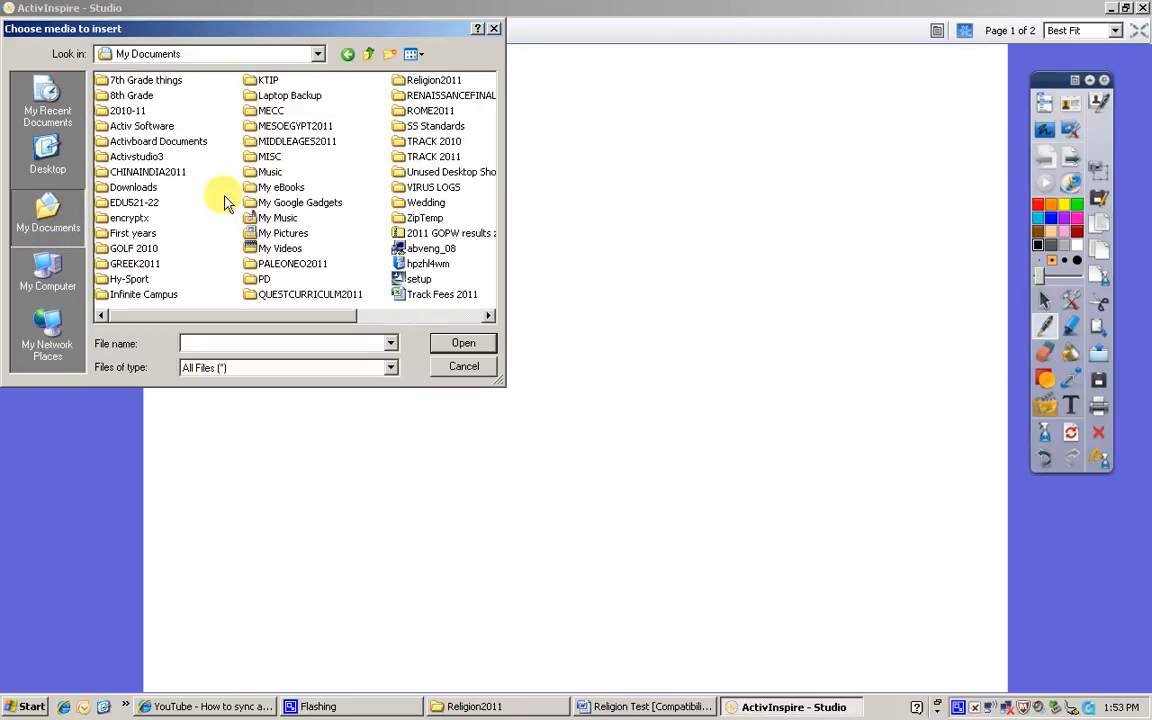
{"action": "left_click", "coordinate": [288, 234]}
{"action": "double_click", "coordinate": [290, 236]}
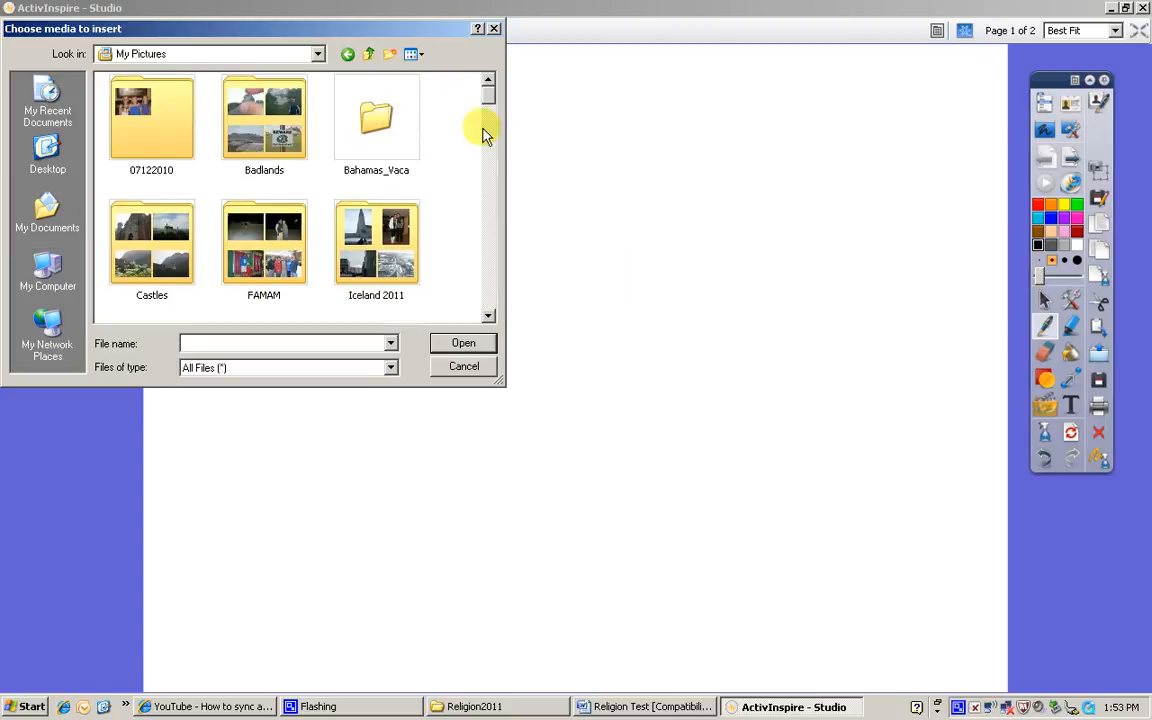
{"action": "left_click", "coordinate": [262, 115]}
{"action": "double_click", "coordinate": [262, 115]}
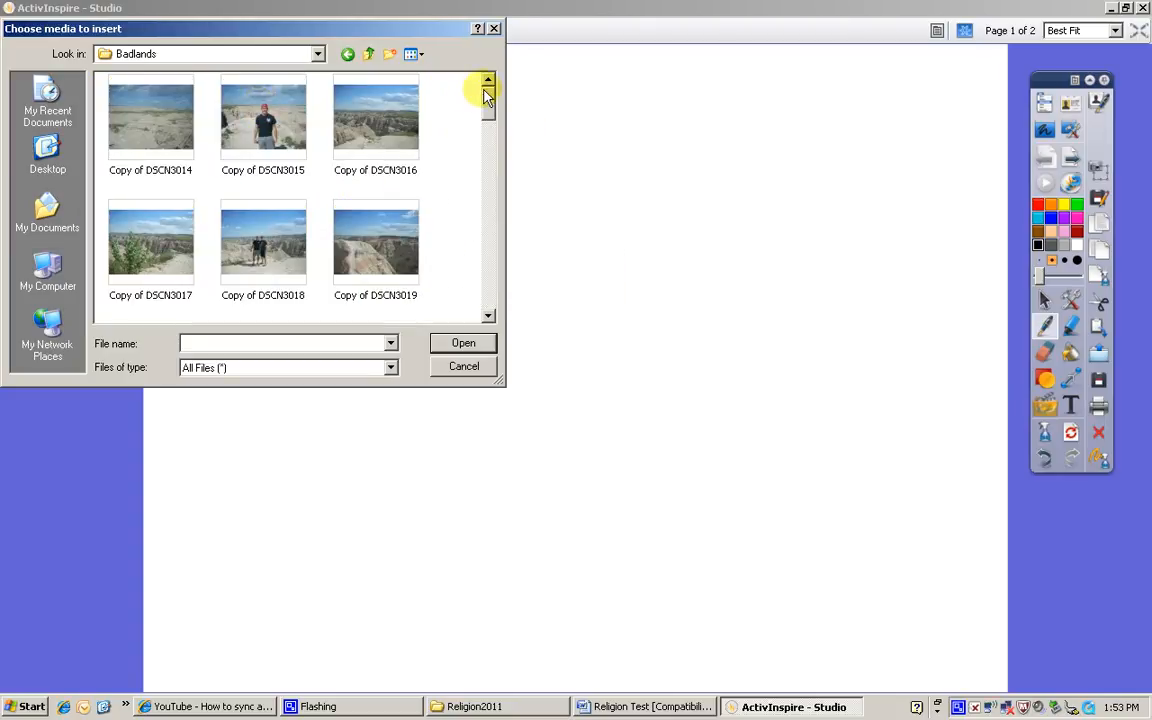
{"action": "left_click_drag", "start_coordinate": [486, 95], "coordinate": [483, 301]}
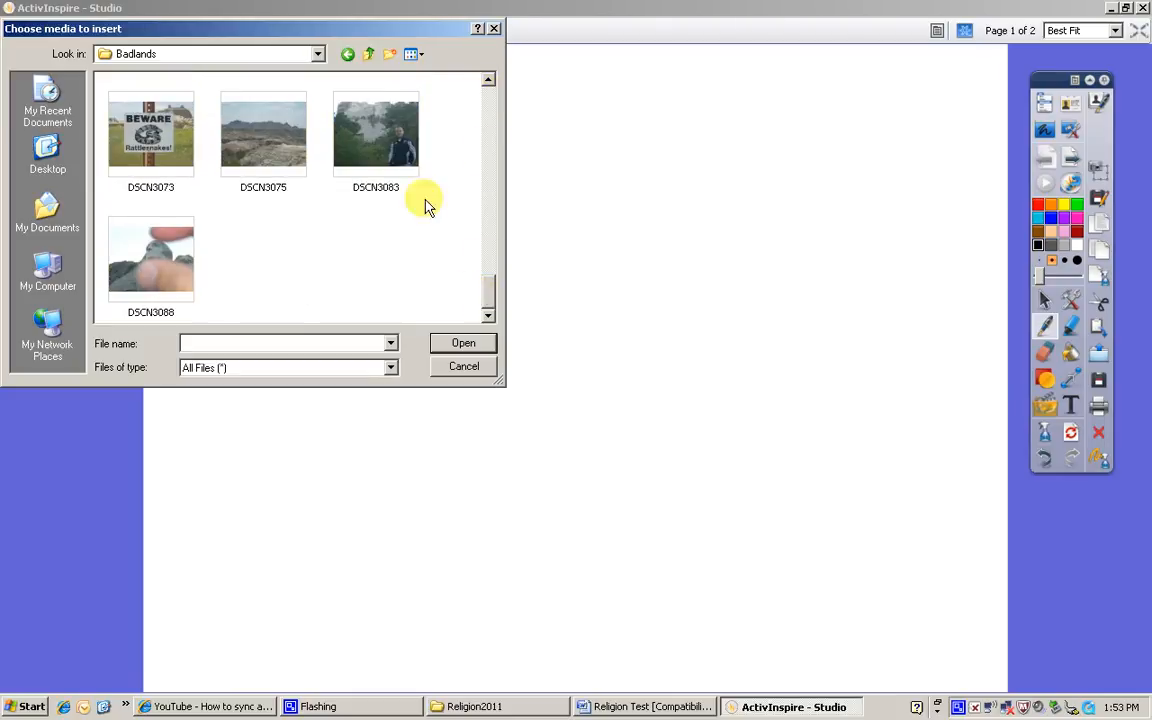
{"action": "double_click", "coordinate": [401, 152]}
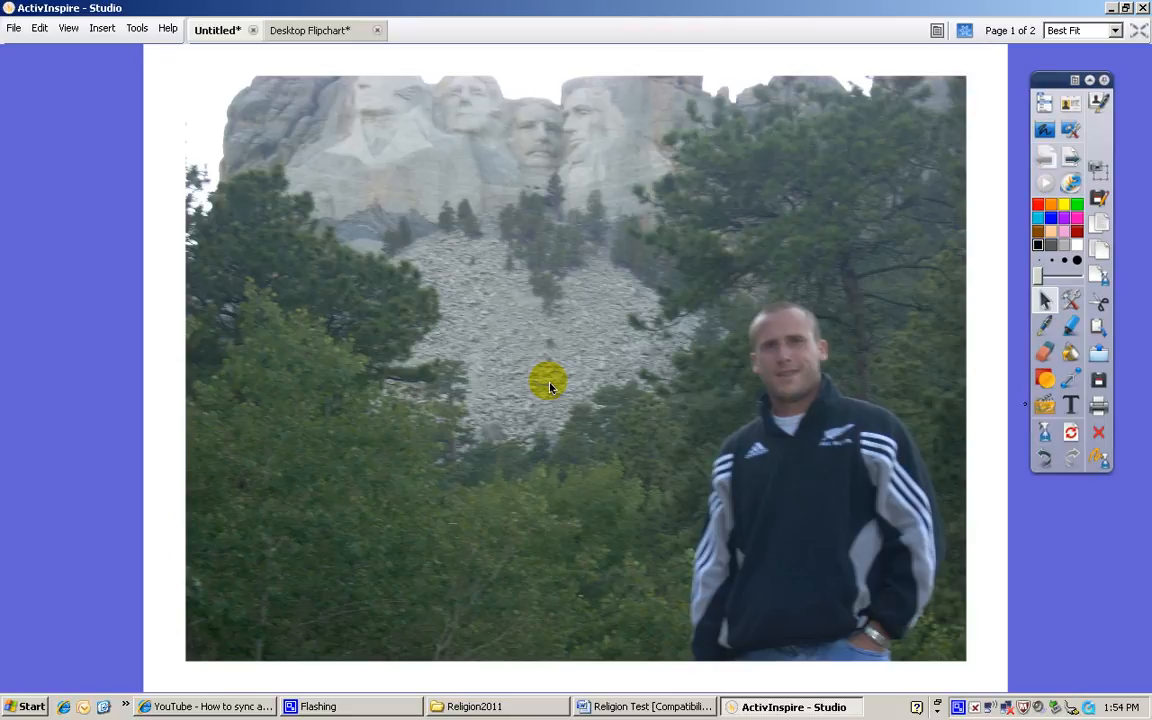
Rotate the inserted photo slightly clockwise and undo the rotation.
{"action": "left_click", "coordinate": [549, 388]}
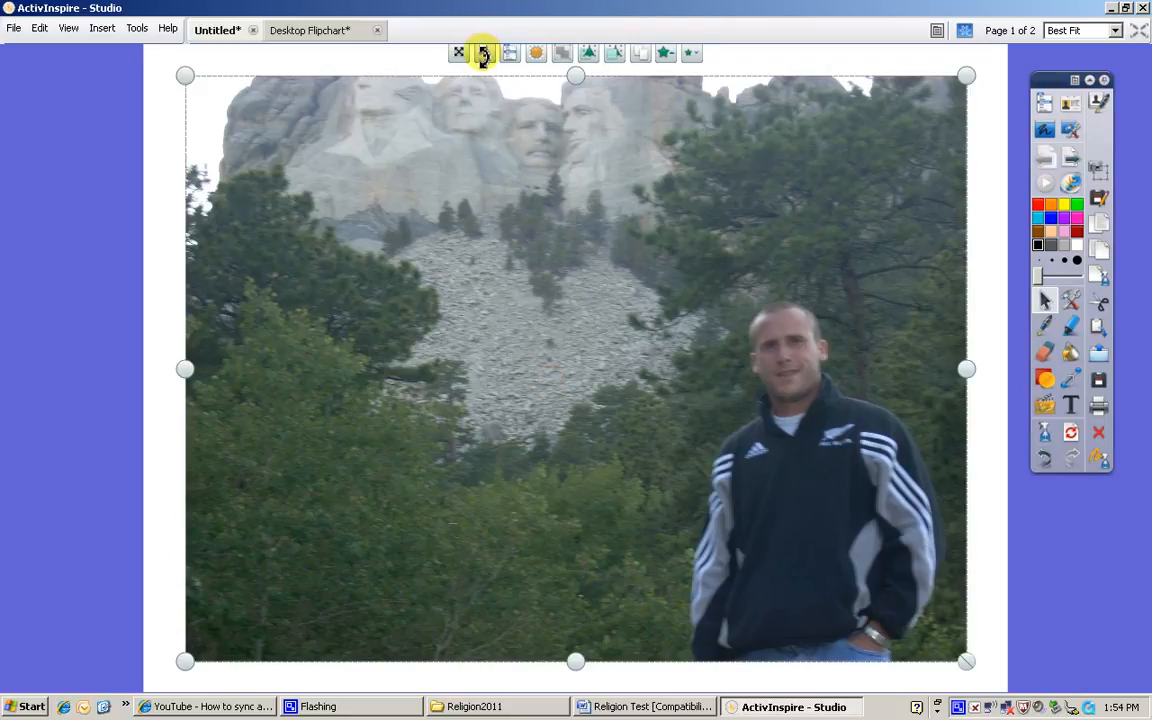
{"action": "left_click_drag", "start_coordinate": [483, 55], "coordinate": [561, 270]}
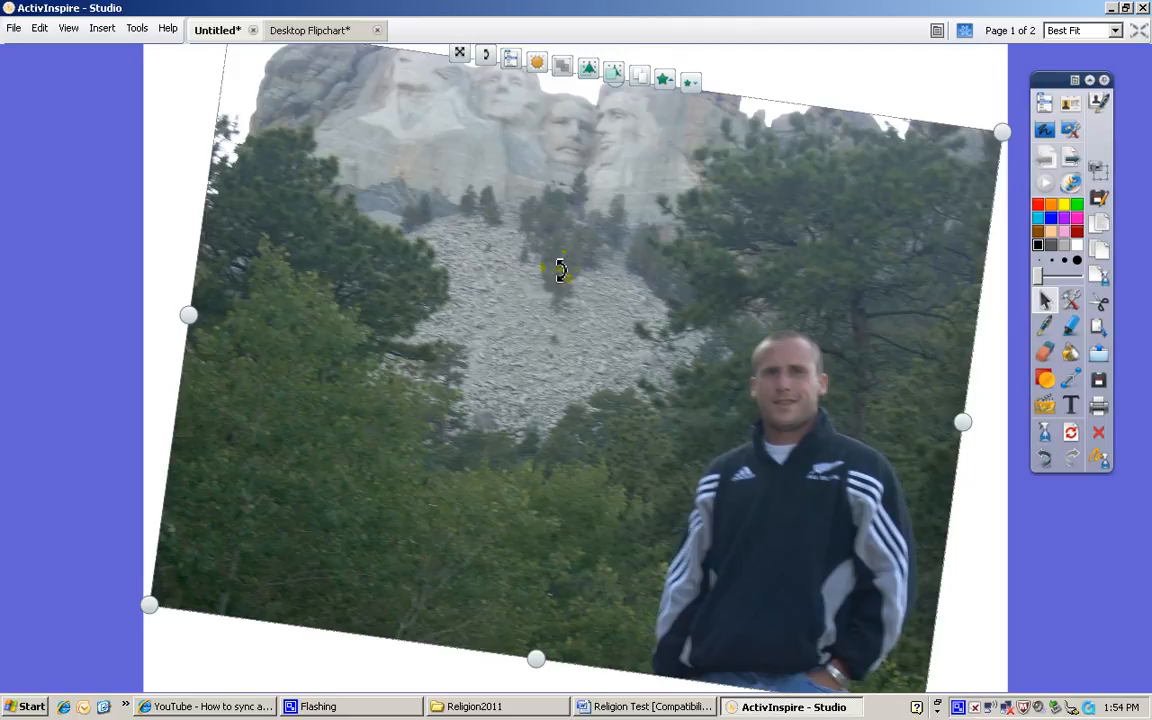
{"action": "left_click", "coordinate": [561, 270]}
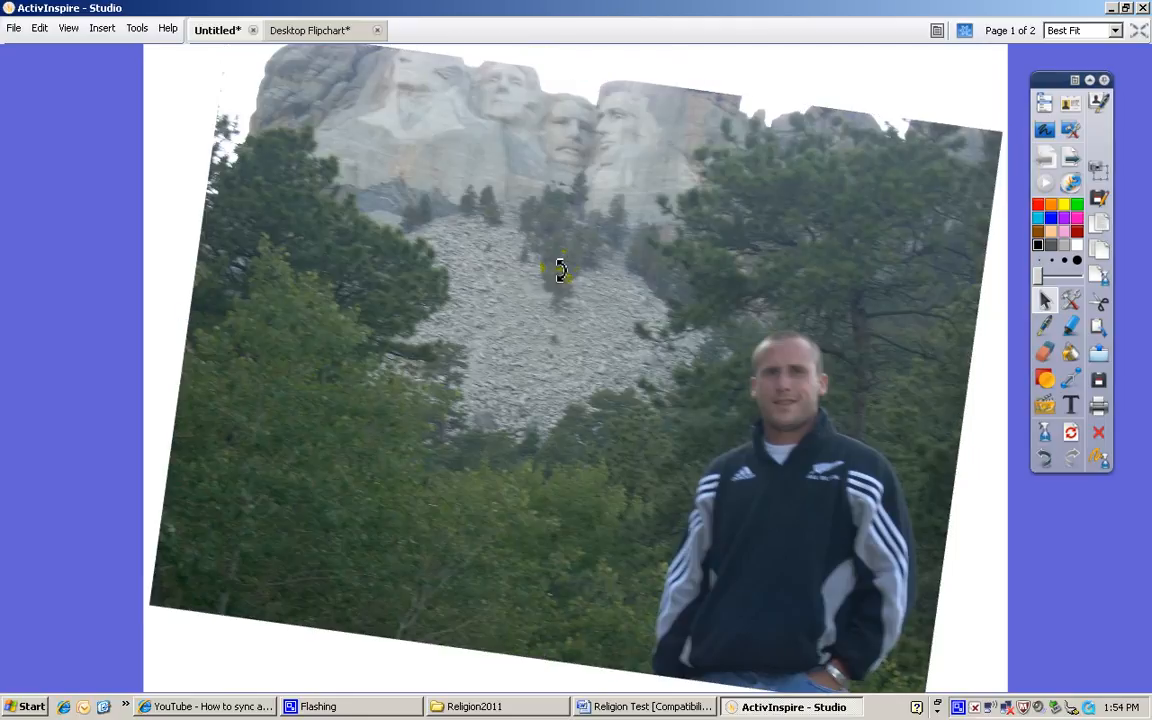
{"action": "key", "text": "ctrl+z"}
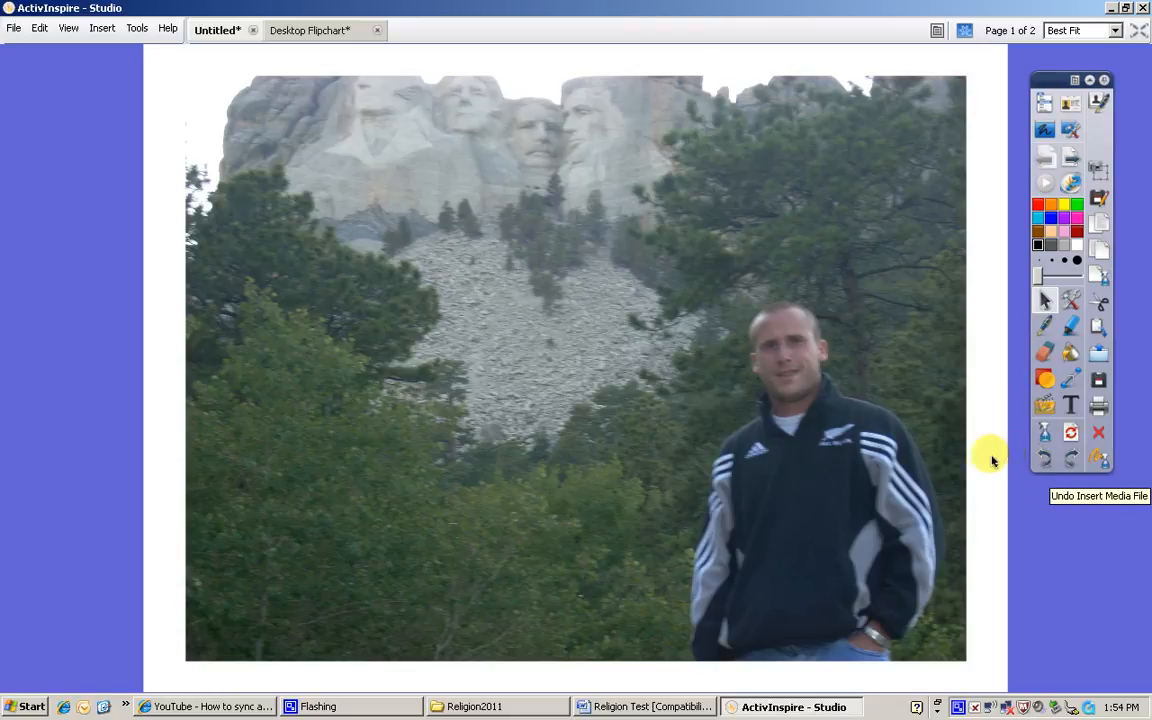
Browse the My Videos folder for media to insert and cancel the insertion.
{"action": "left_click", "coordinate": [1043, 408]}
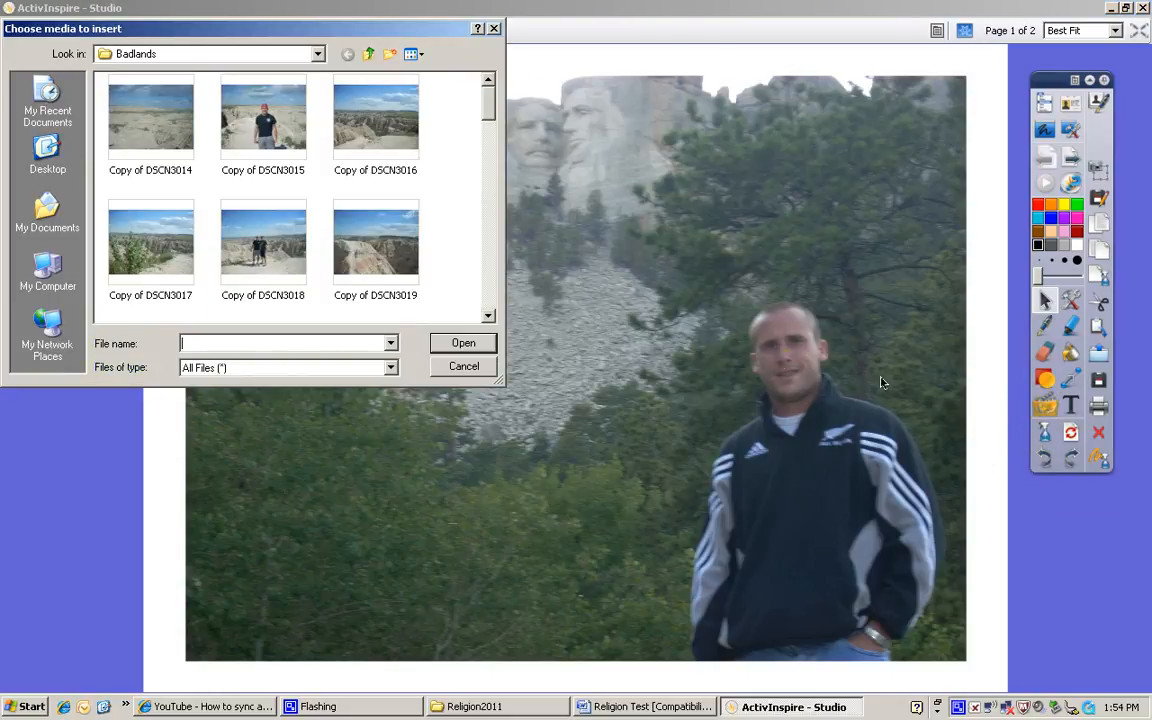
{"action": "left_click", "coordinate": [59, 200]}
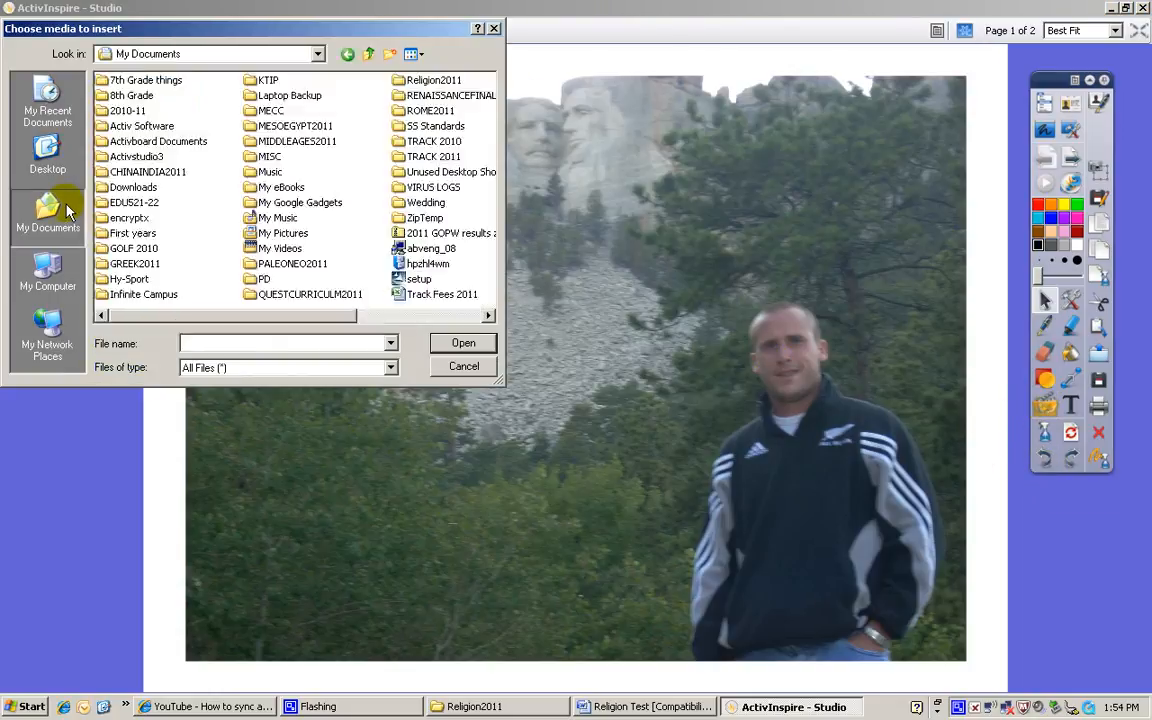
{"action": "double_click", "coordinate": [277, 247]}
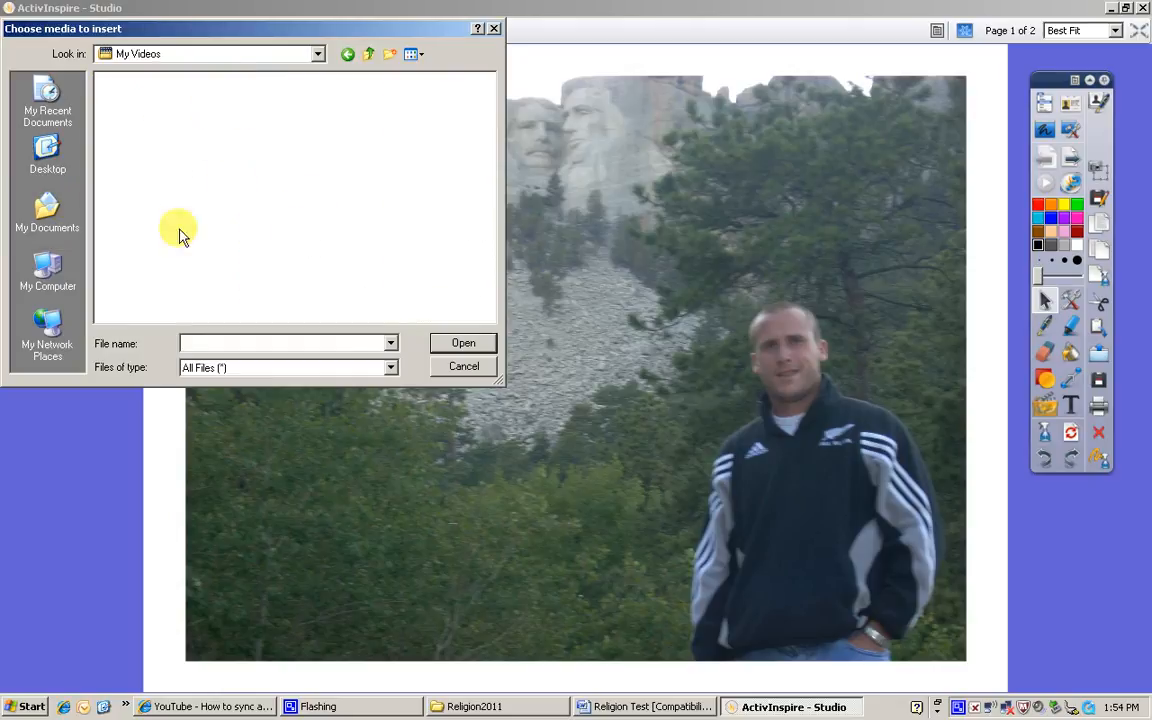
{"action": "left_click", "coordinate": [476, 370]}
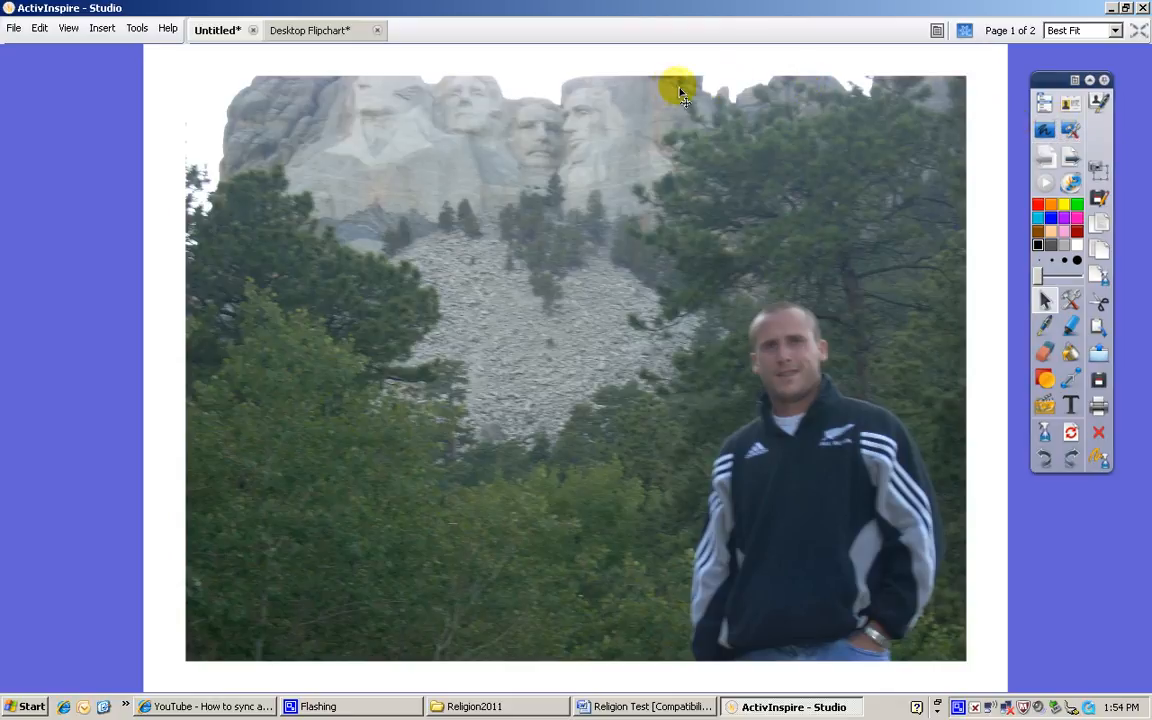
Save the untitled flipchart as Mt. Rushmore in the My Flipcharts folder.
{"action": "left_click", "coordinate": [12, 28]}
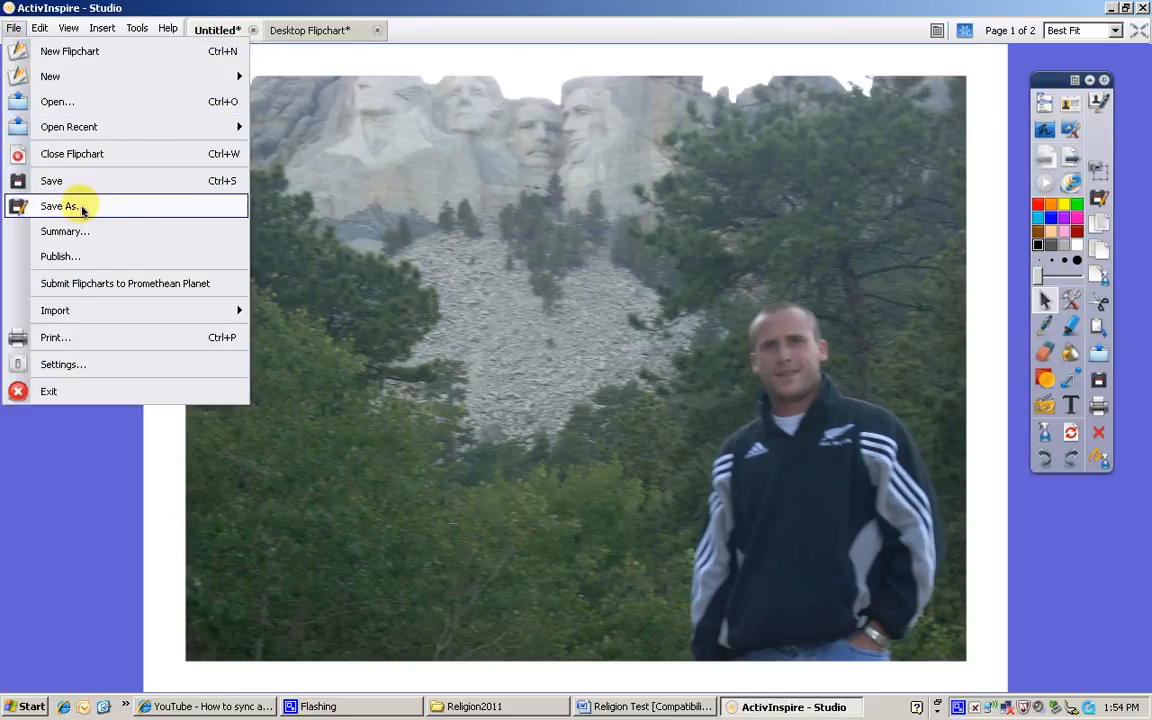
{"action": "left_click", "coordinate": [82, 207]}
{"action": "type", "text": "Mt. Rushmore"}
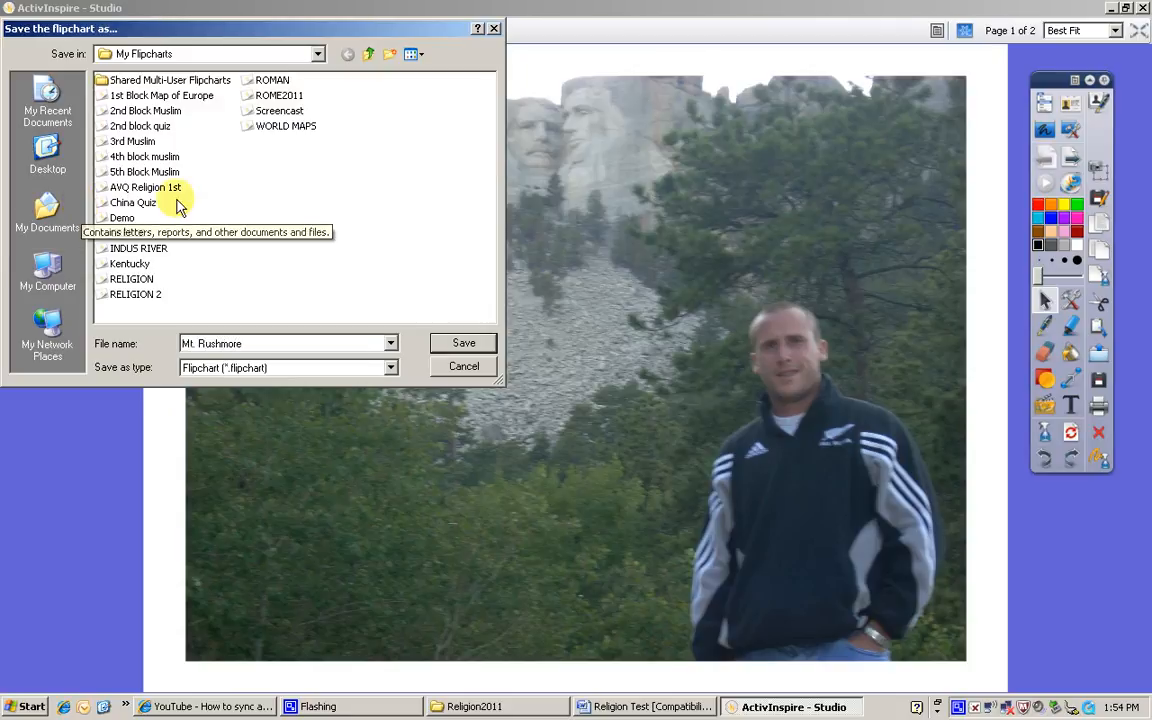
{"action": "left_click", "coordinate": [455, 345]}
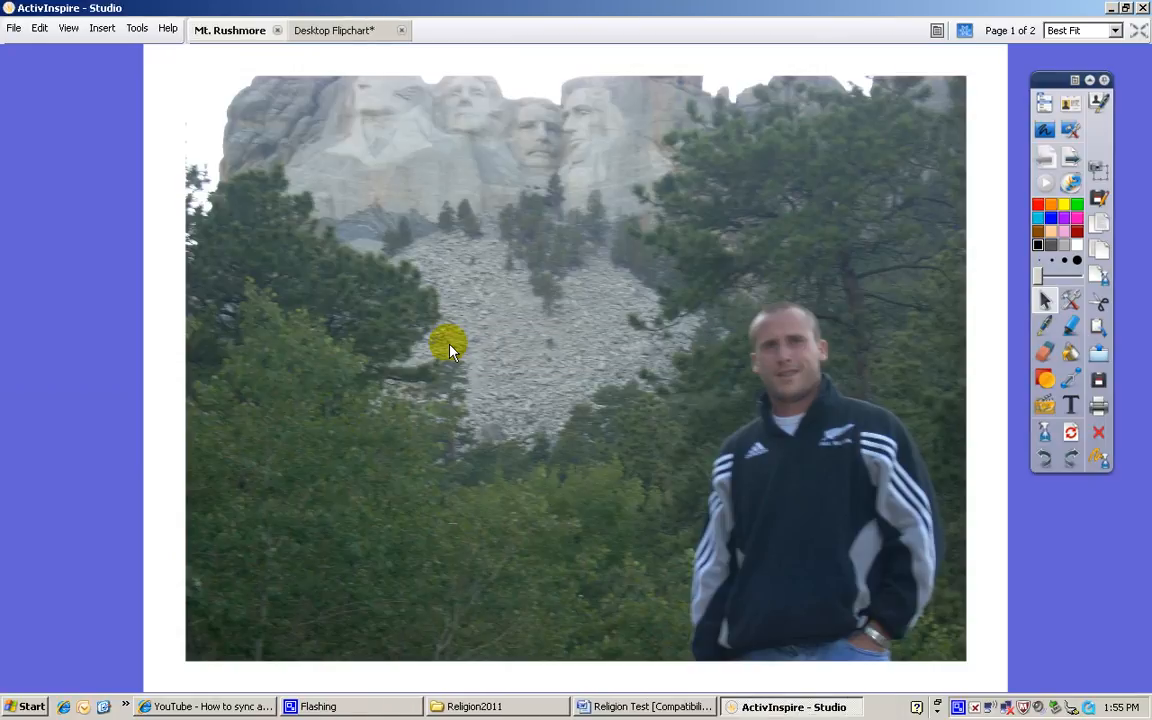
Close the open ActivInspire, Religion Test document and Religion2011 folder windows to return to the desktop.
{"action": "left_click", "coordinate": [1143, 10]}
{"action": "left_click", "coordinate": [583, 361]}
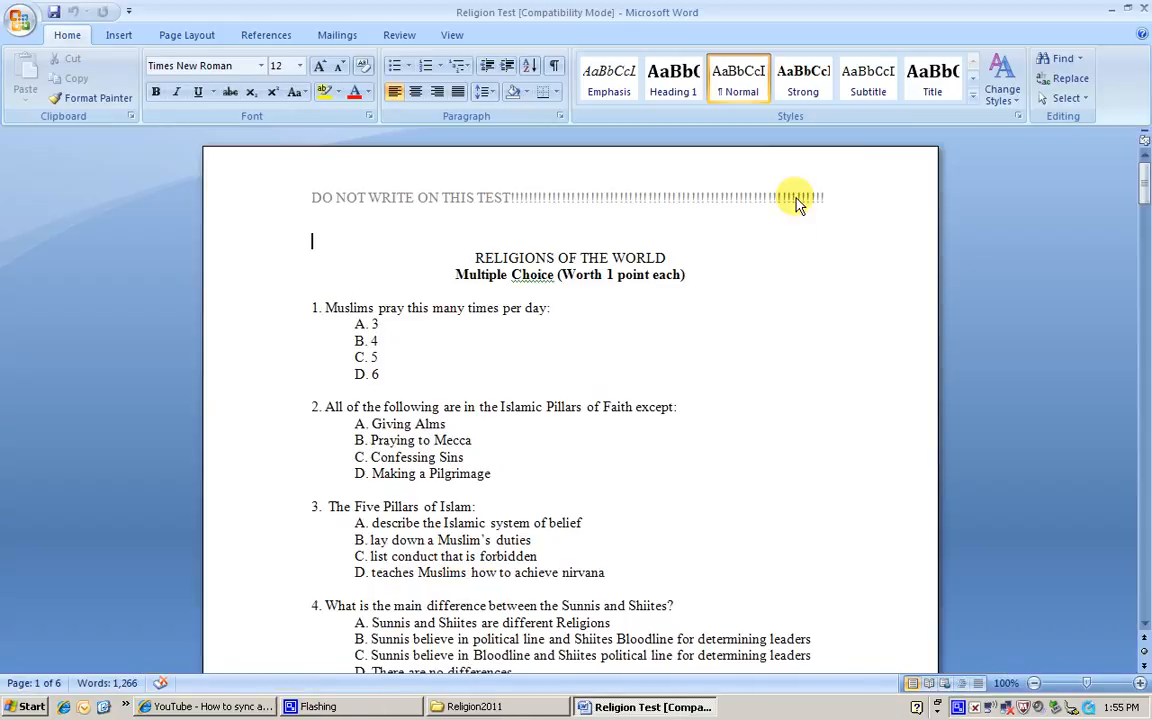
{"action": "left_click", "coordinate": [1143, 8]}
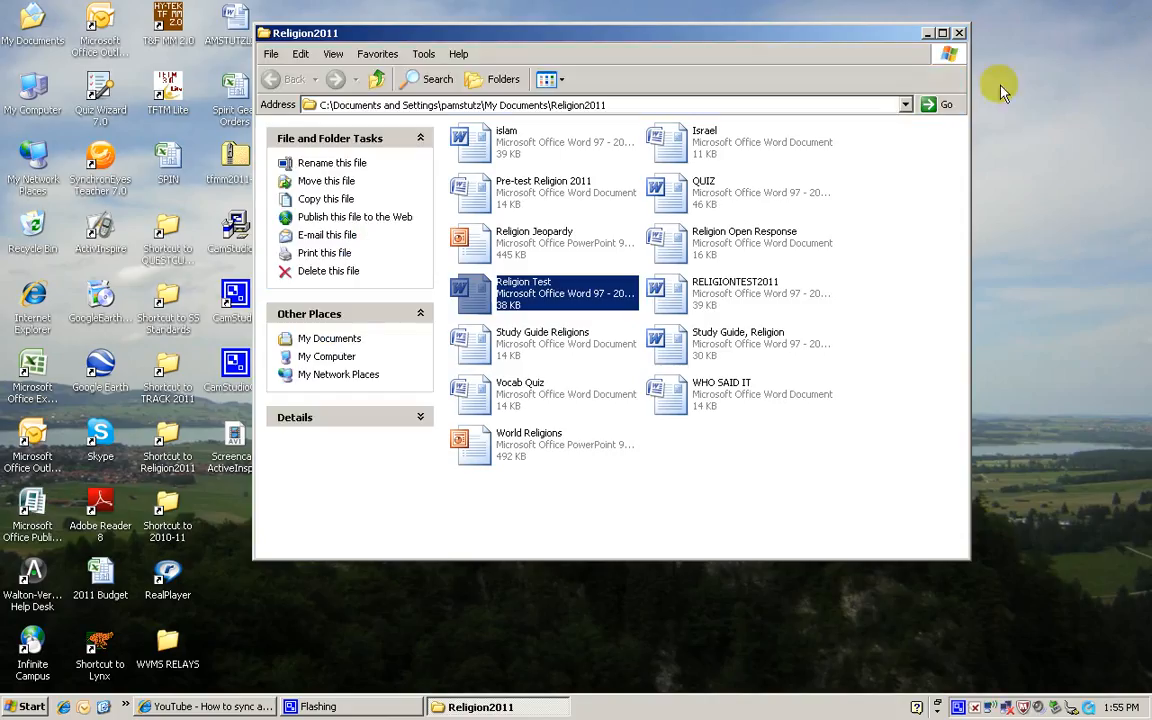
{"action": "left_click", "coordinate": [960, 34]}
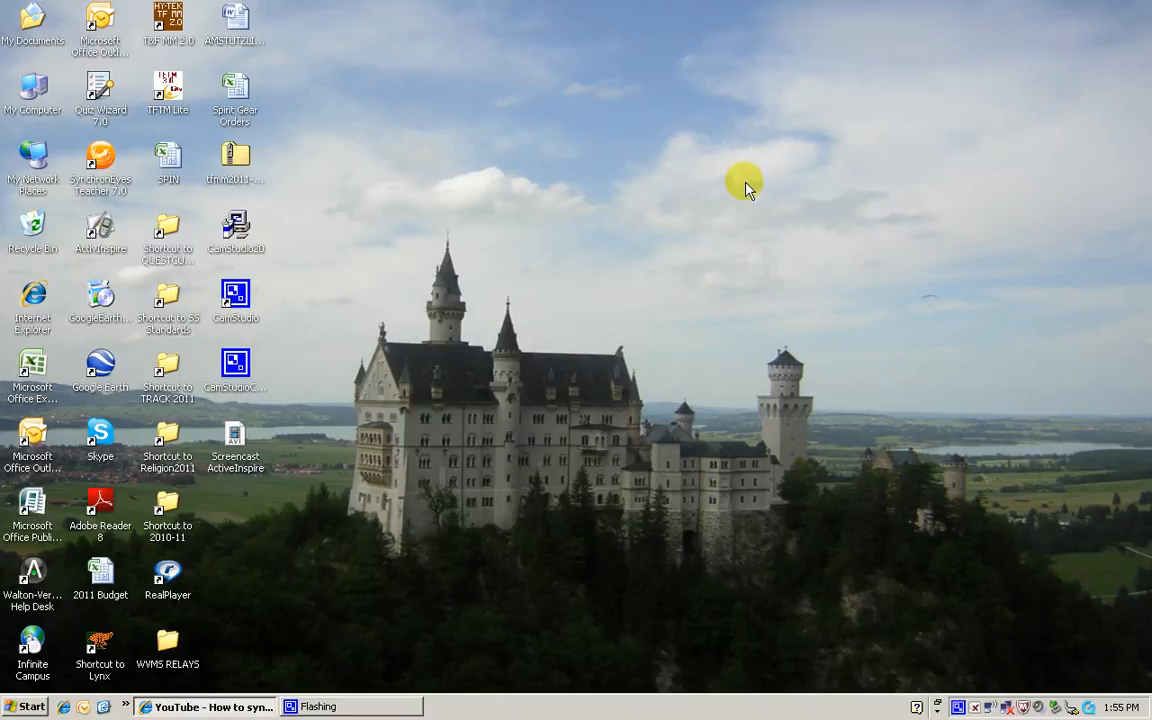
Start ActivInspire, open the recent Mt. Rushmore flipchart from the dashboard and close the dashboard.
{"action": "double_click", "coordinate": [99, 228]}
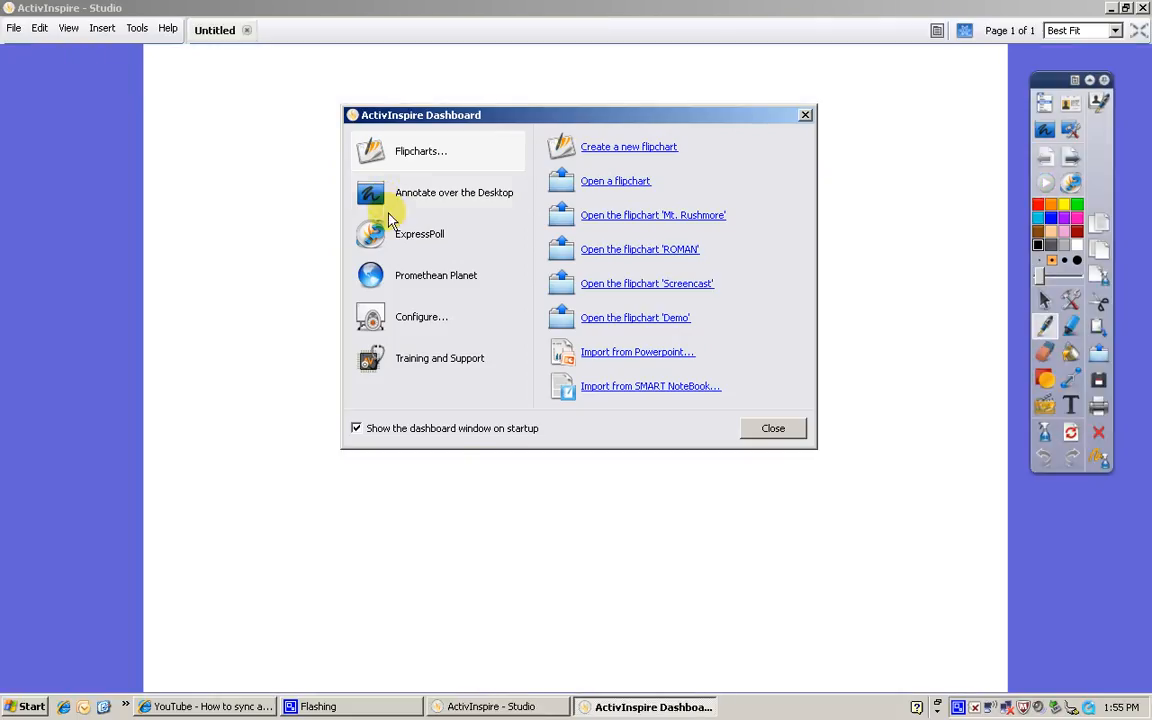
{"action": "left_click", "coordinate": [630, 220]}
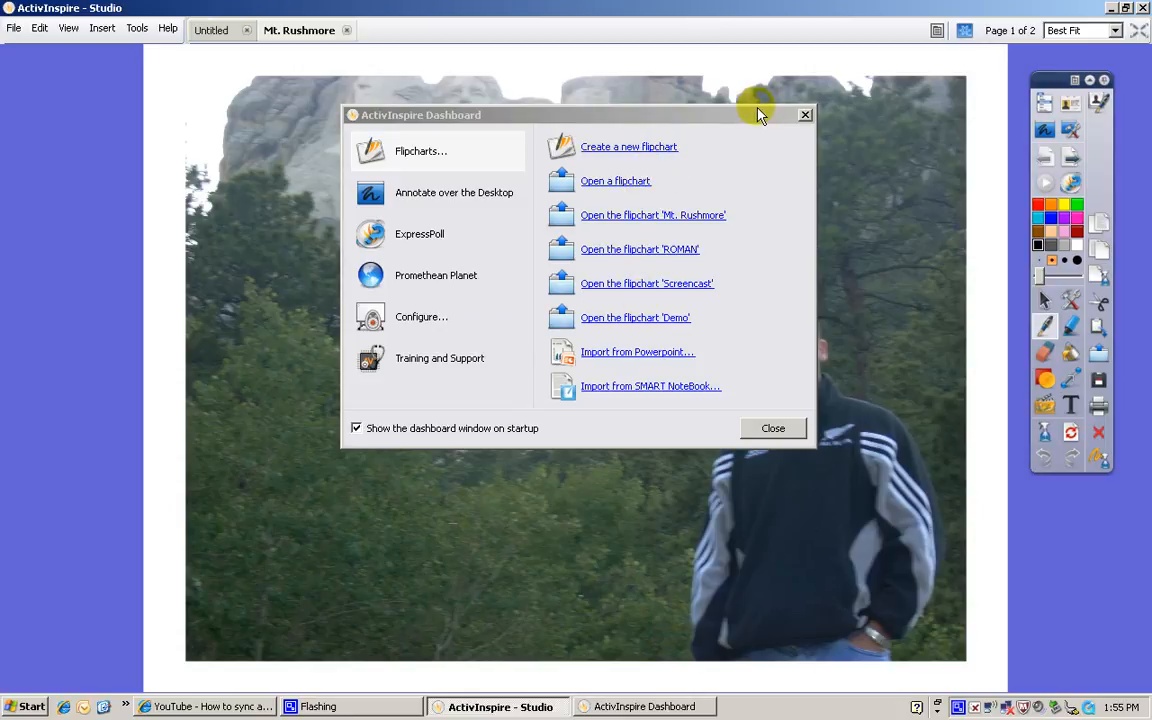
{"action": "left_click", "coordinate": [805, 115]}
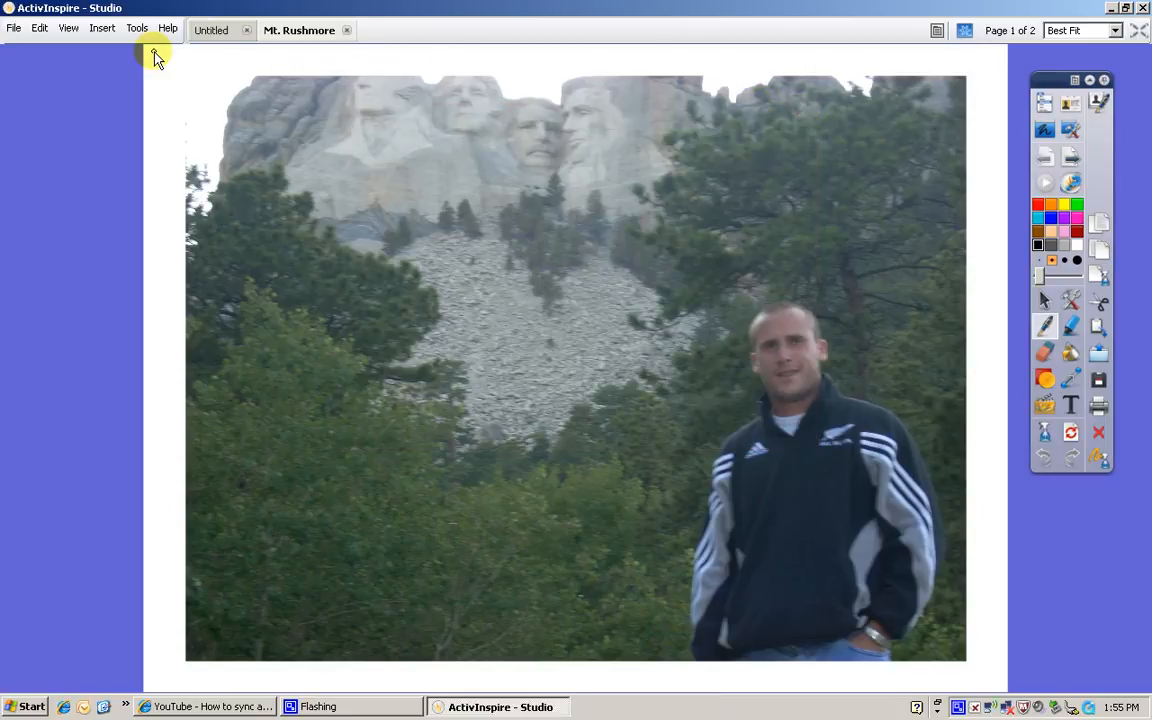
Open the ROMAN flipchart from the My Flipcharts folder.
{"action": "left_click", "coordinate": [14, 28]}
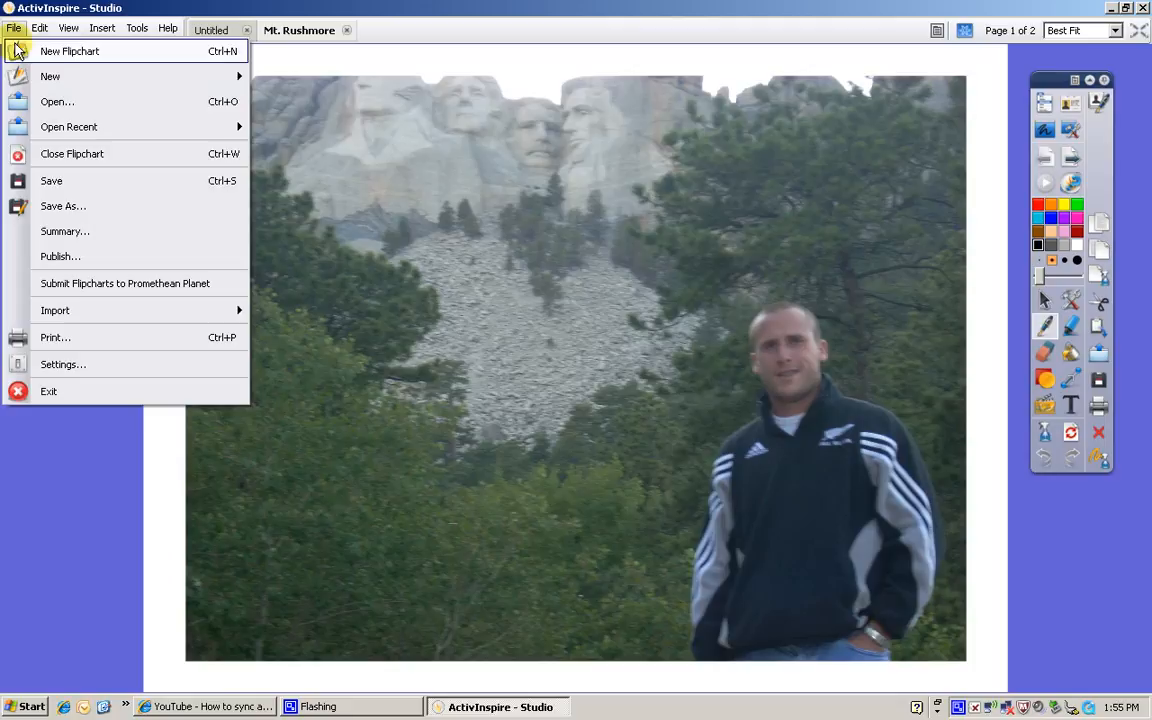
{"action": "left_click", "coordinate": [52, 102]}
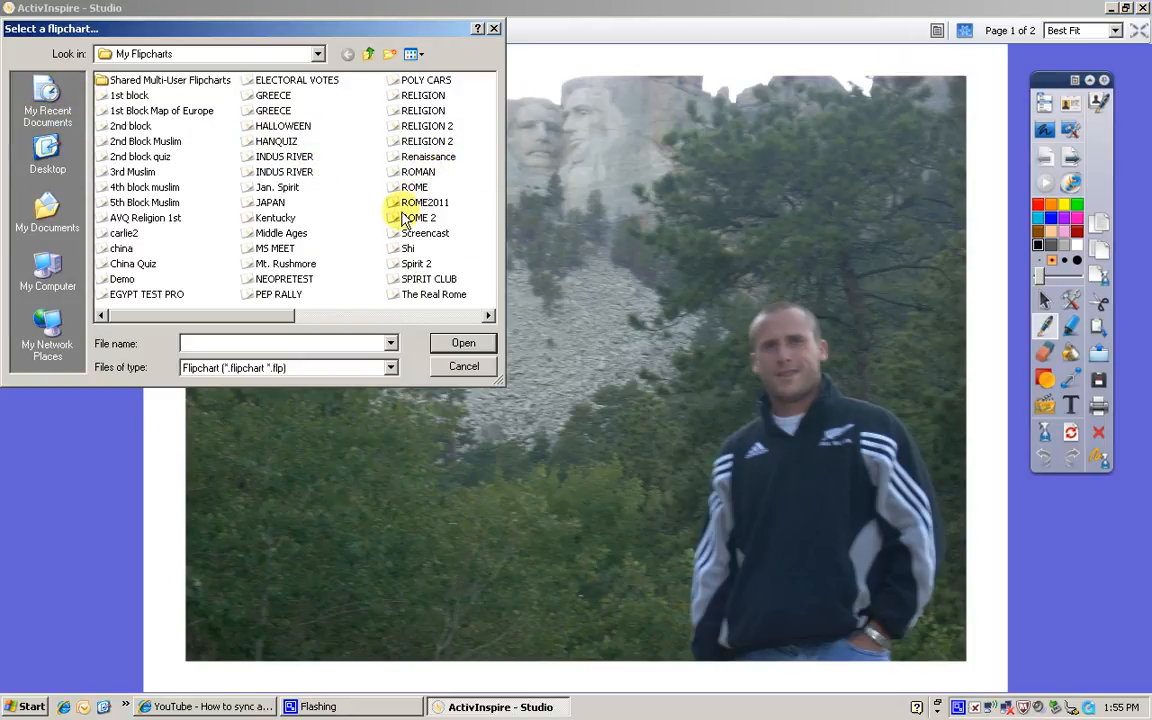
{"action": "left_click", "coordinate": [418, 174]}
{"action": "left_click", "coordinate": [466, 344]}
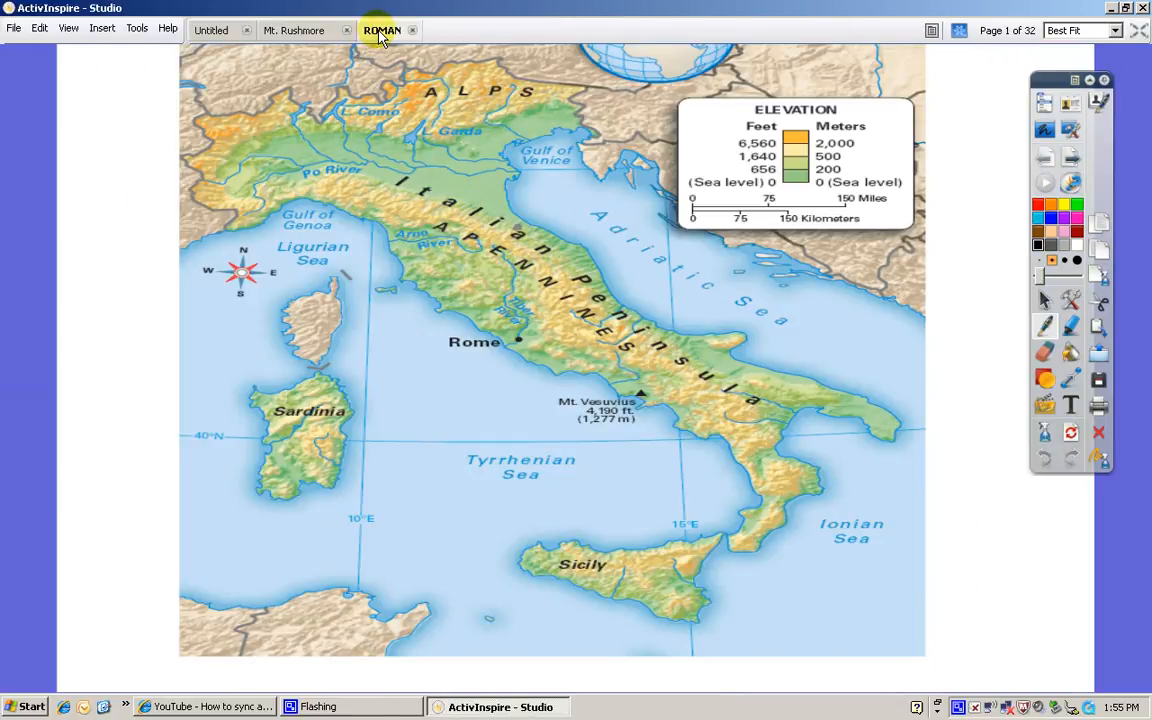
Switch back and forth between the Mt. Rushmore and ROMAN flipcharts, ending on Mt. Rushmore, and close ActivInspire.
{"action": "left_click", "coordinate": [314, 30]}
{"action": "left_click", "coordinate": [380, 33]}
{"action": "left_click", "coordinate": [296, 30]}
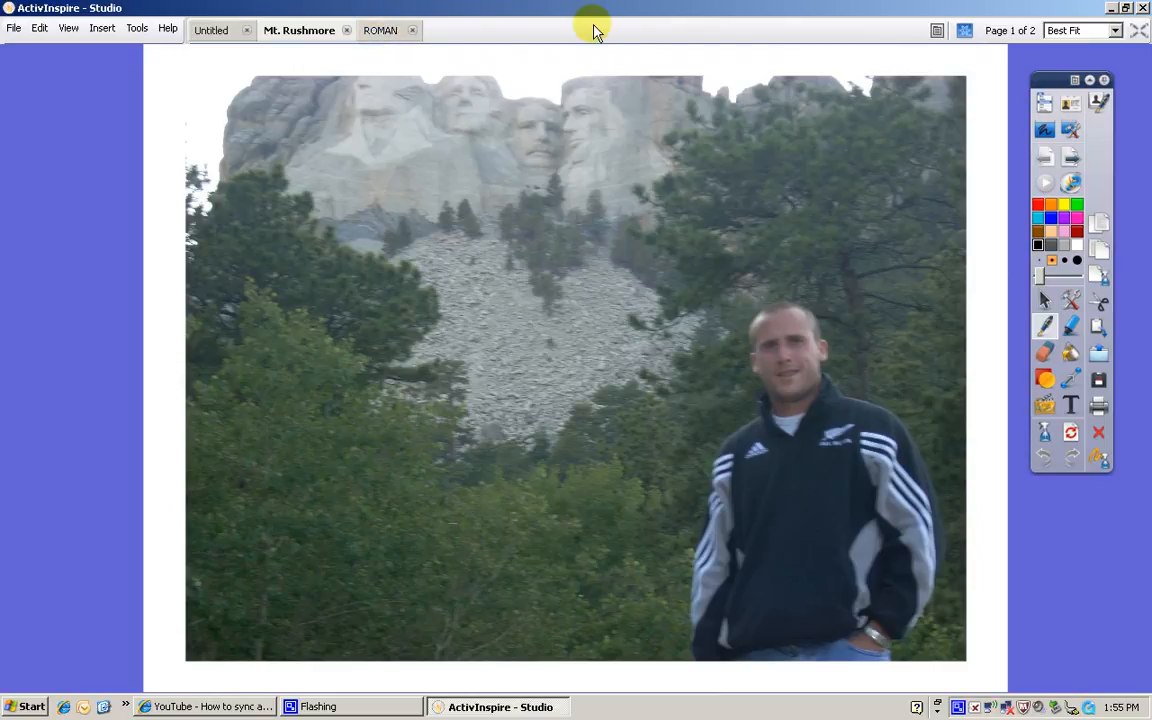
{"action": "left_click", "coordinate": [1144, 8]}
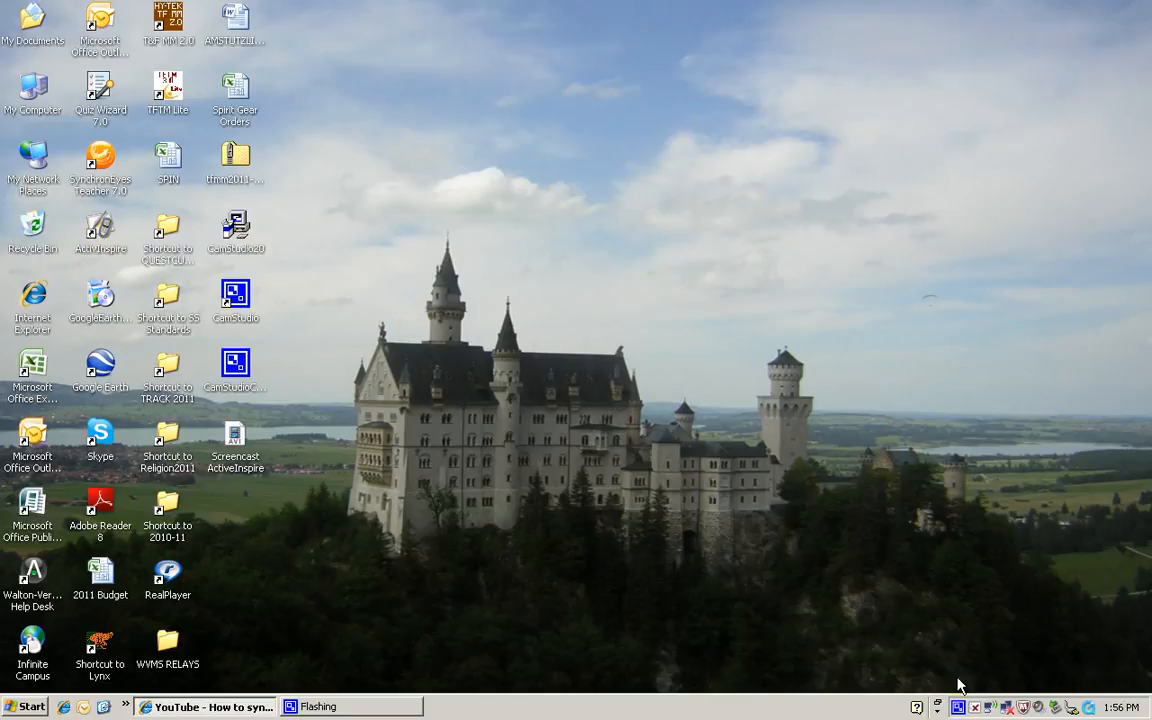
{"action": "right_click", "coordinate": [958, 707]}
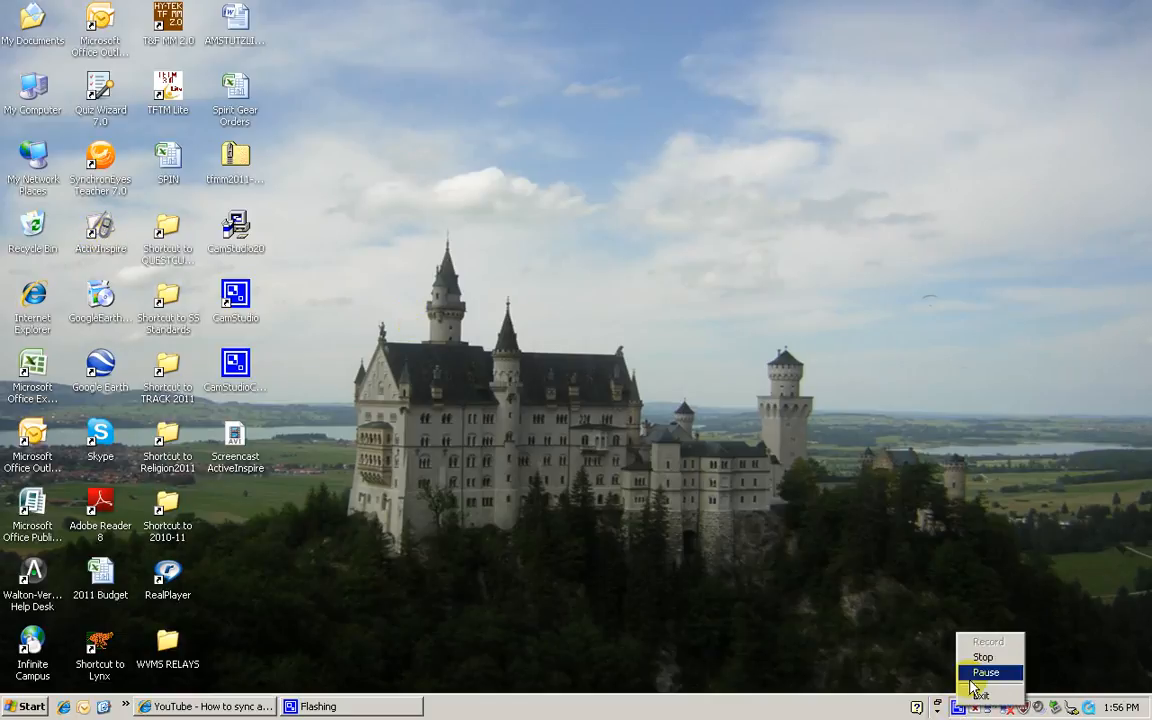